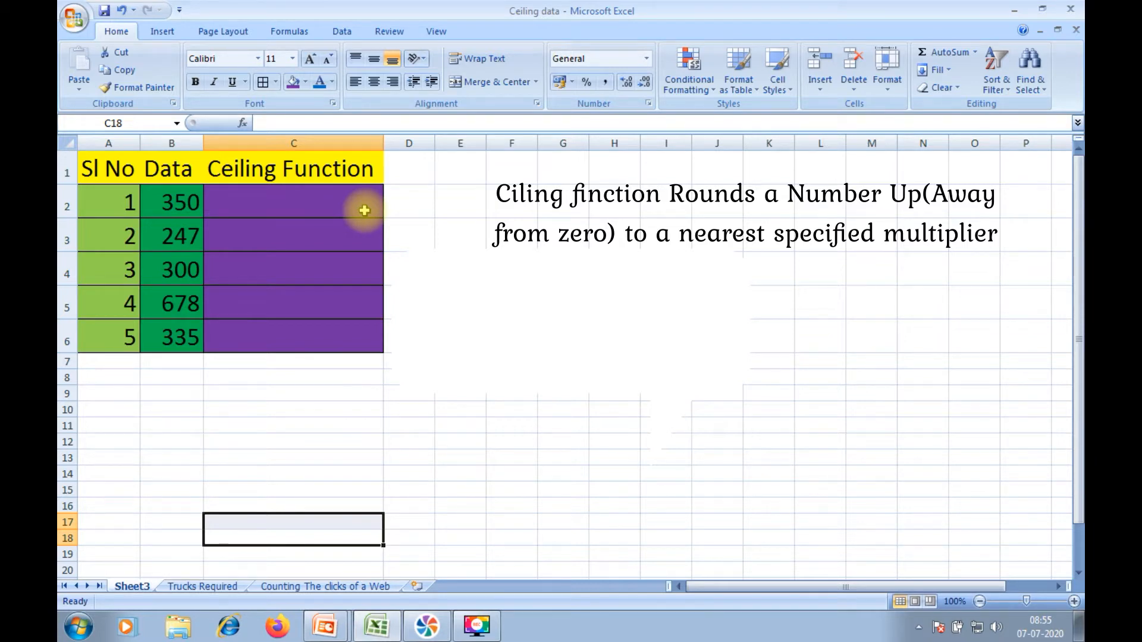
# Step: Enter the formula =CEILING(B2,10) in cell C2 to round the first Data value up to a multiple of 10
pyautogui.click(191, 204)
pyautogui.moveTo(190, 203); pyautogui.dragTo(202, 323)
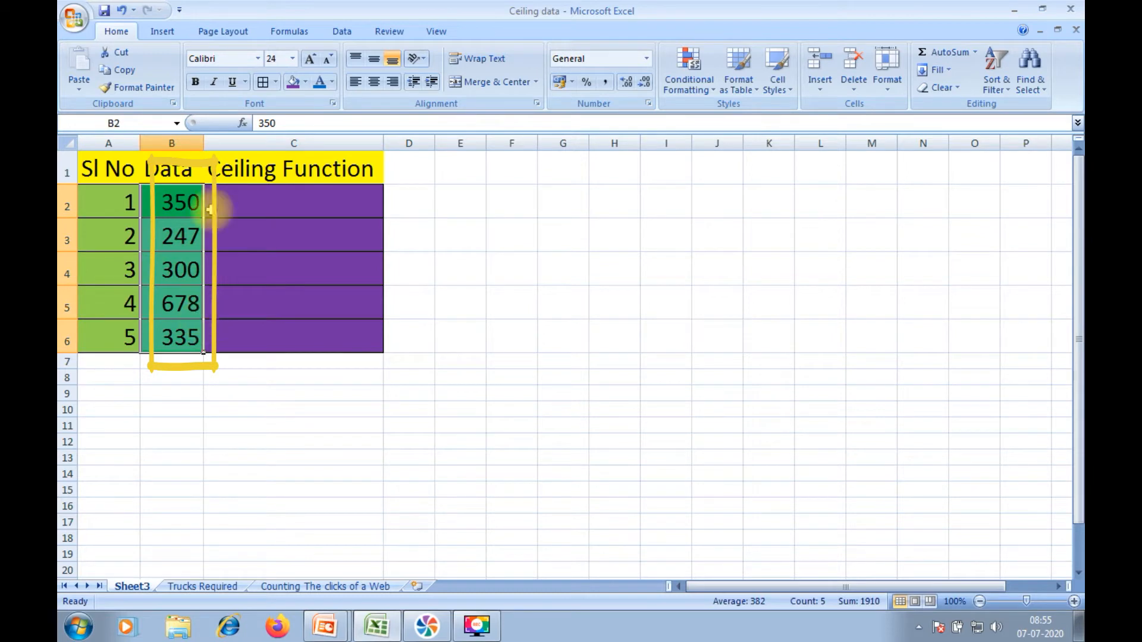
pyautogui.click(249, 195)
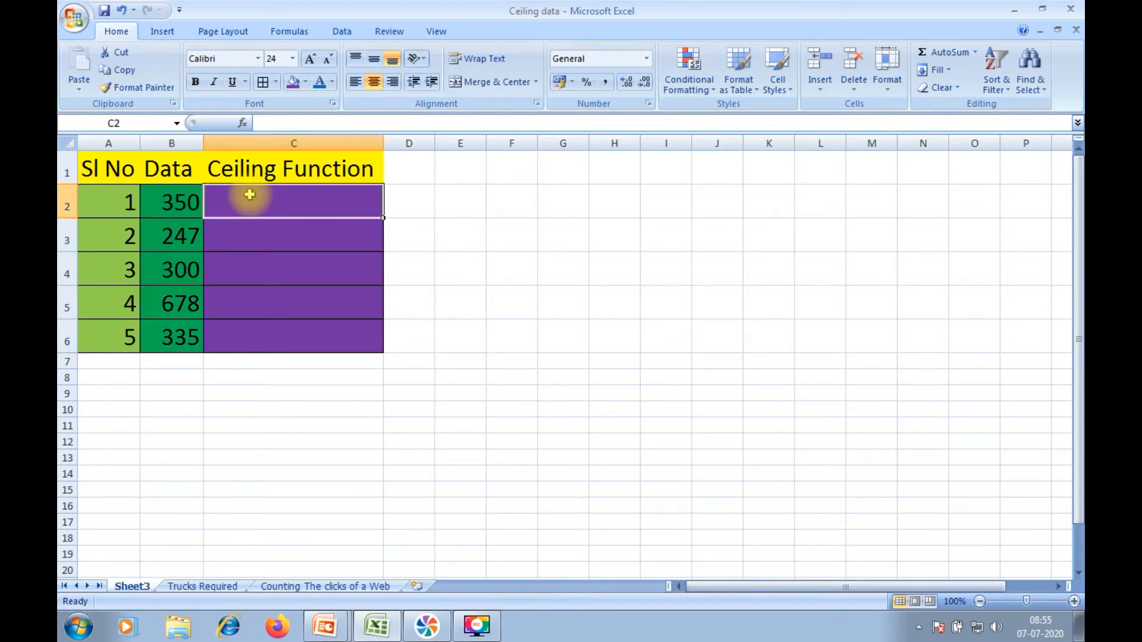
pyautogui.write('=ceil')
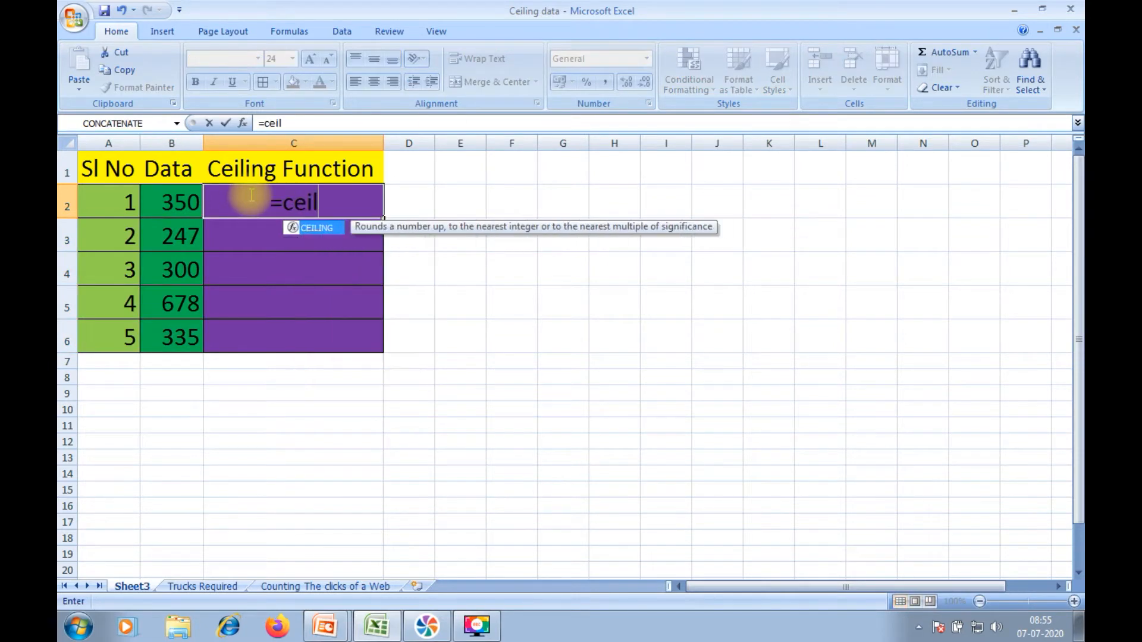
pyautogui.doubleClick(309, 227)
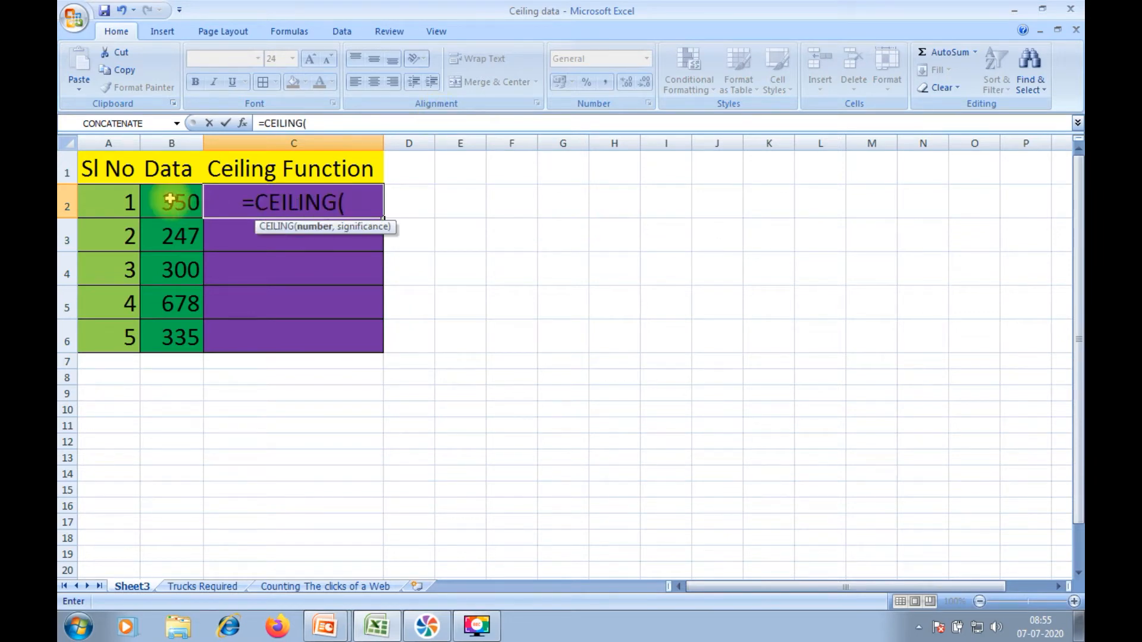
pyautogui.click(169, 200)
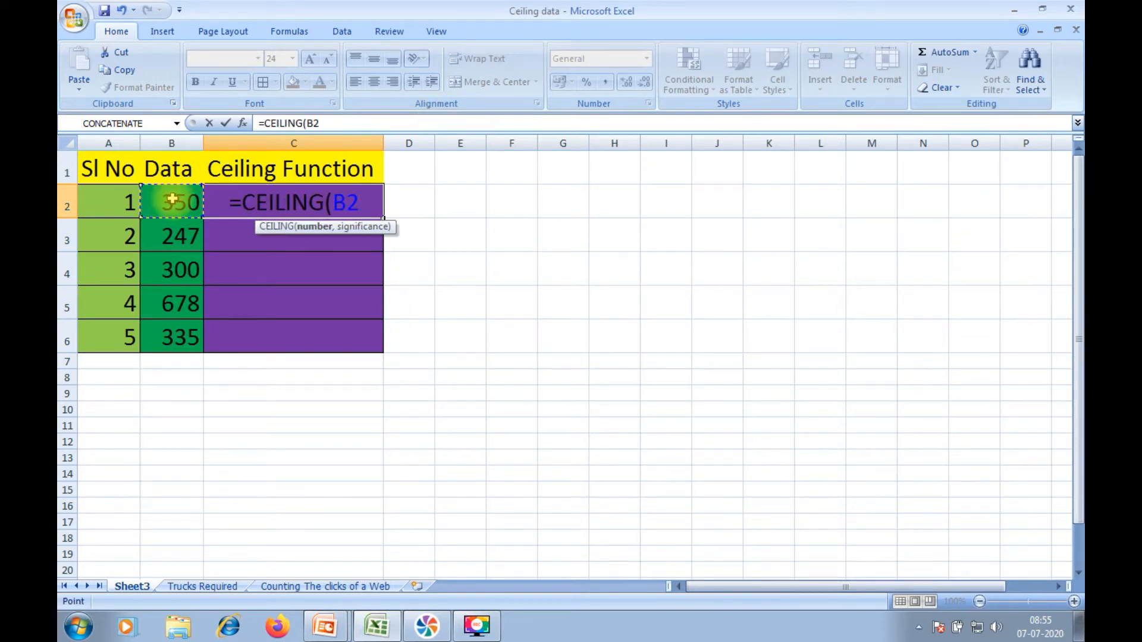
pyautogui.write(',')
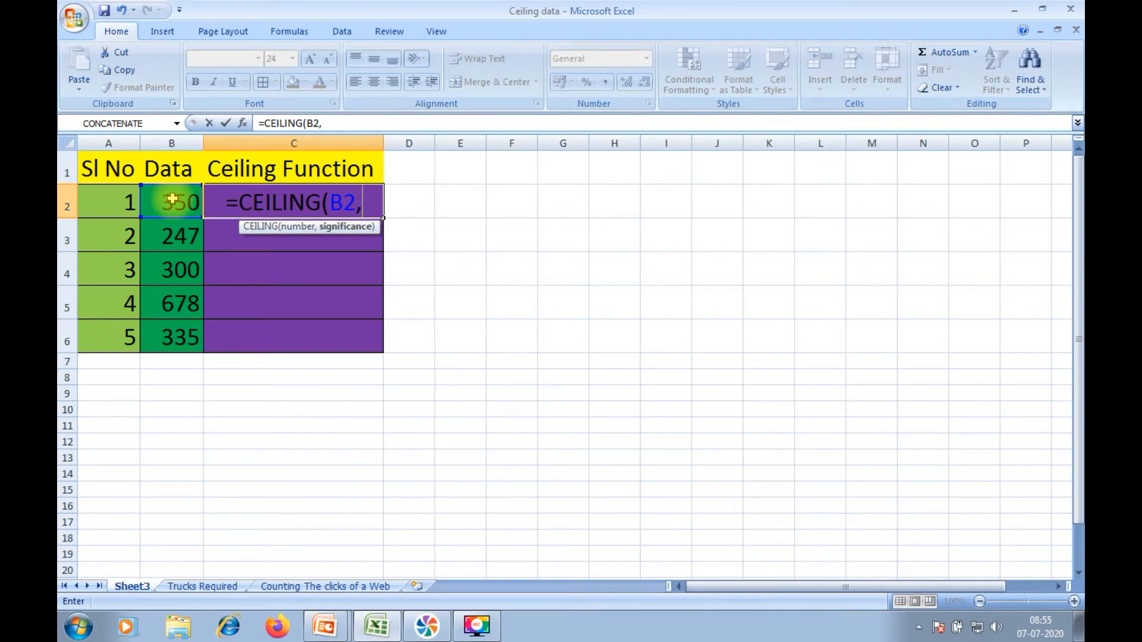
pyautogui.write('10')
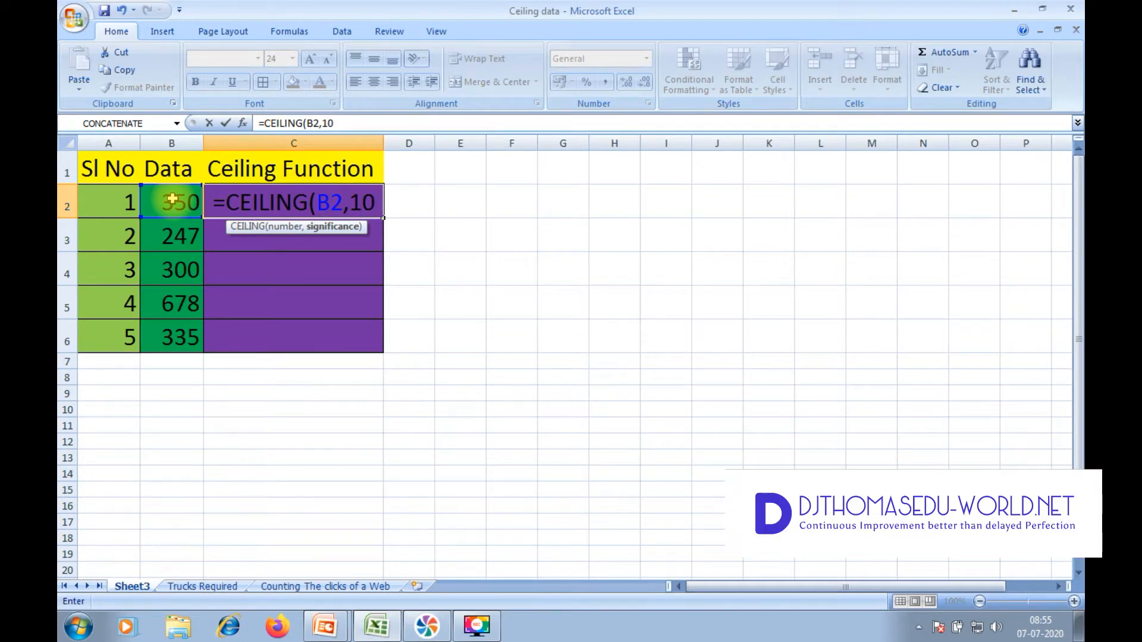
pyautogui.write(')')
pyautogui.press('Return')
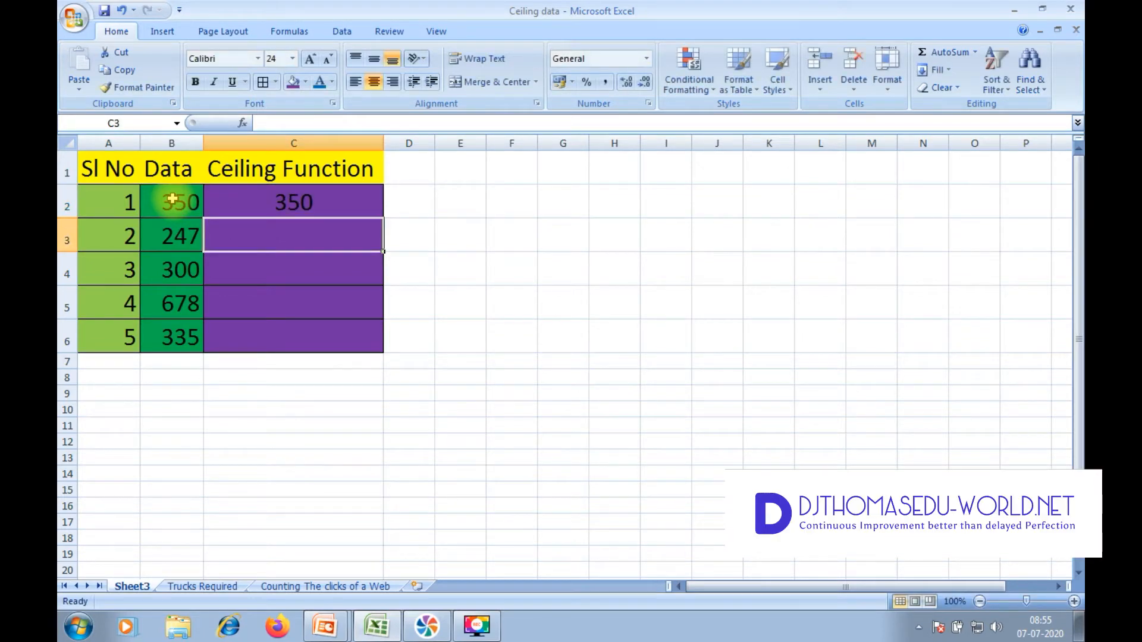
# Step: Fill the C2 ceiling formula down through C6 and compare row 5's data value with its rounded result
pyautogui.click(280, 204)
pyautogui.moveTo(379, 215); pyautogui.dragTo(360, 340)
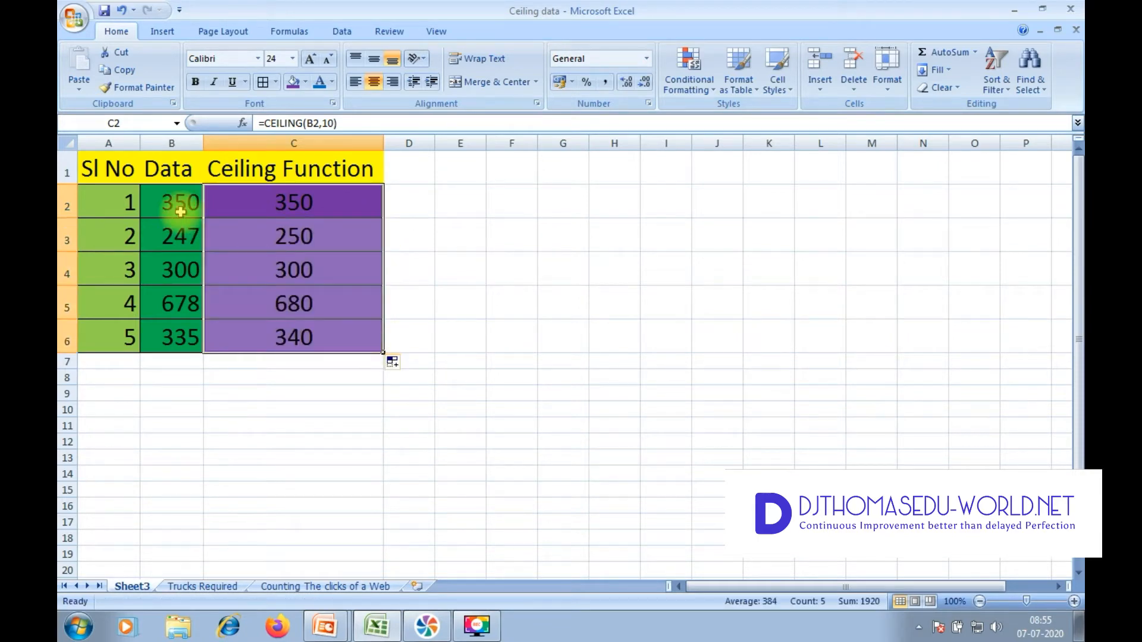
pyautogui.click(178, 309)
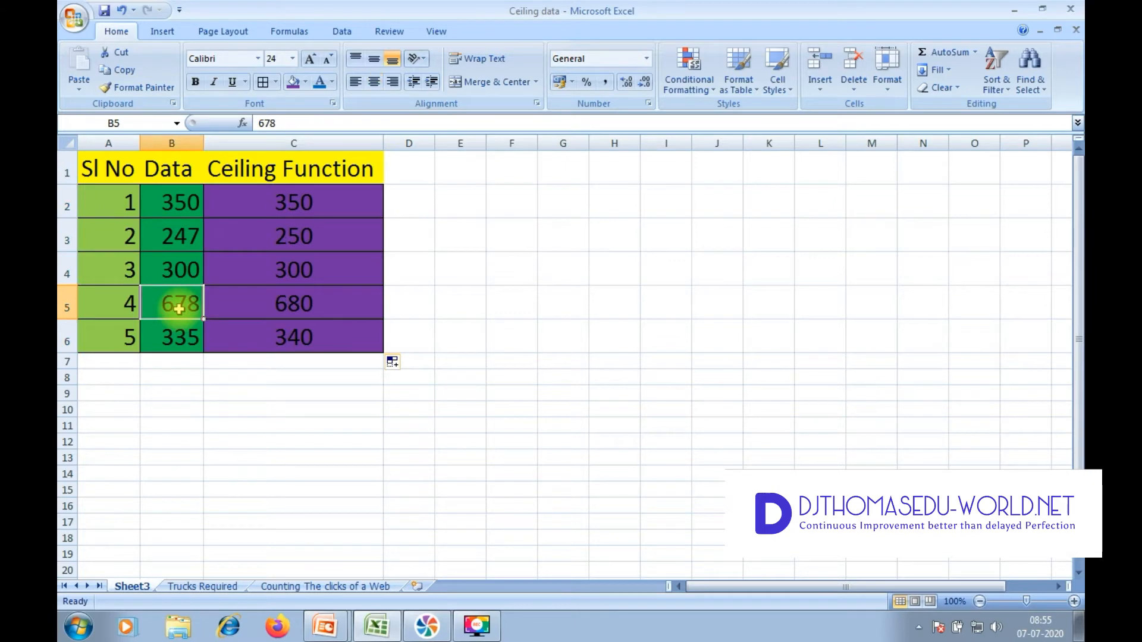
pyautogui.click(274, 305)
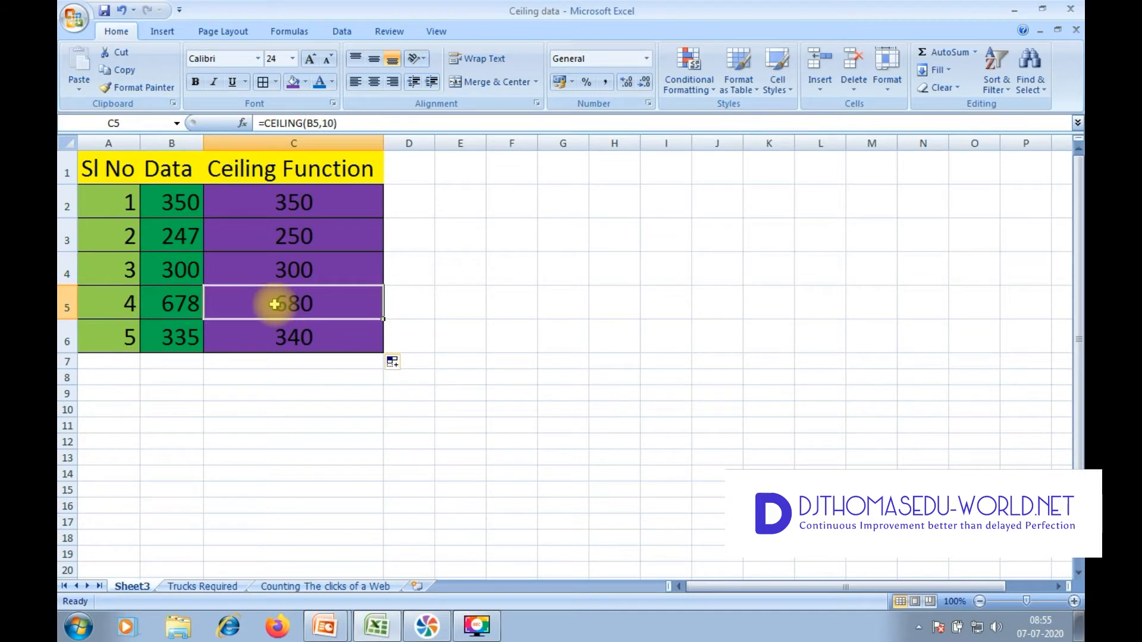
pyautogui.click(178, 307)
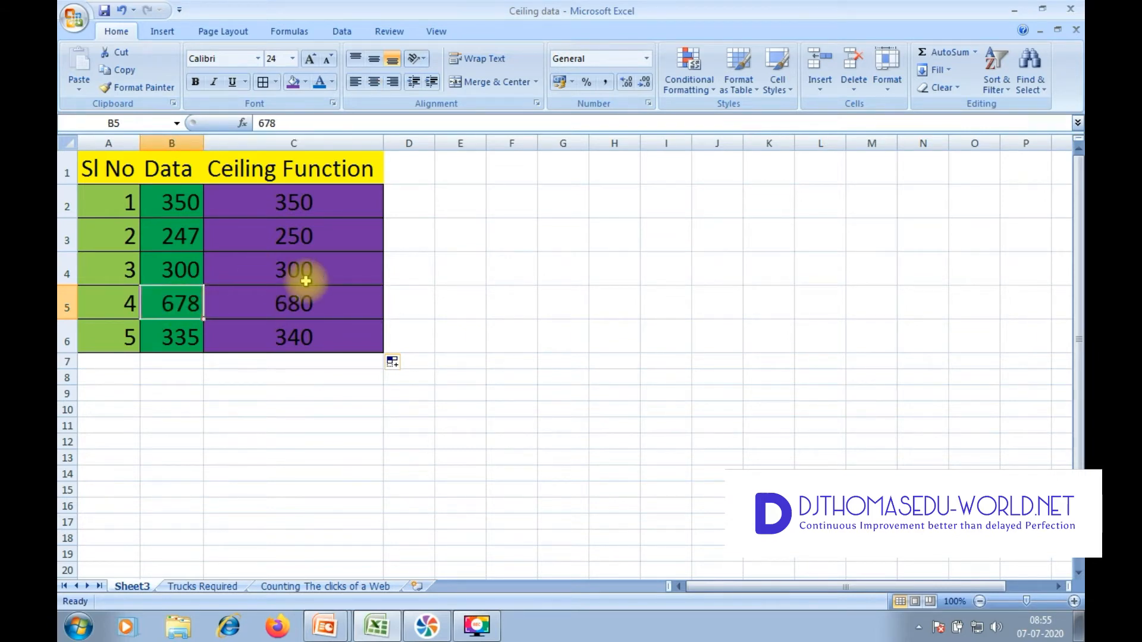
pyautogui.click(318, 310)
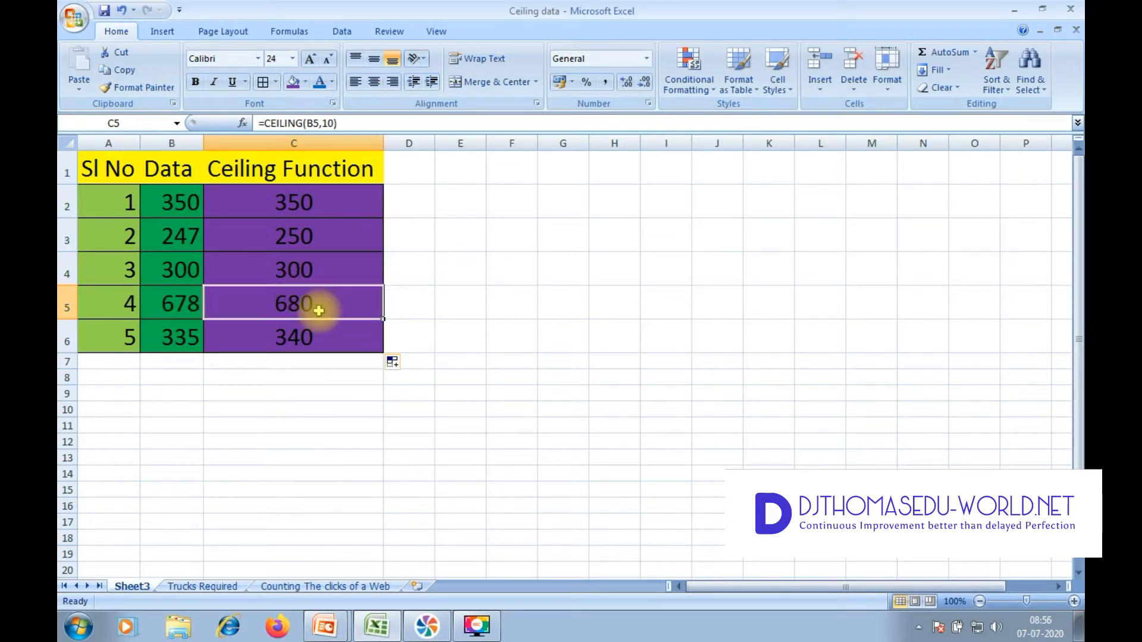
# Step: Set the Data value for Sl No 3 in cell B4 to 285
pyautogui.click(193, 277)
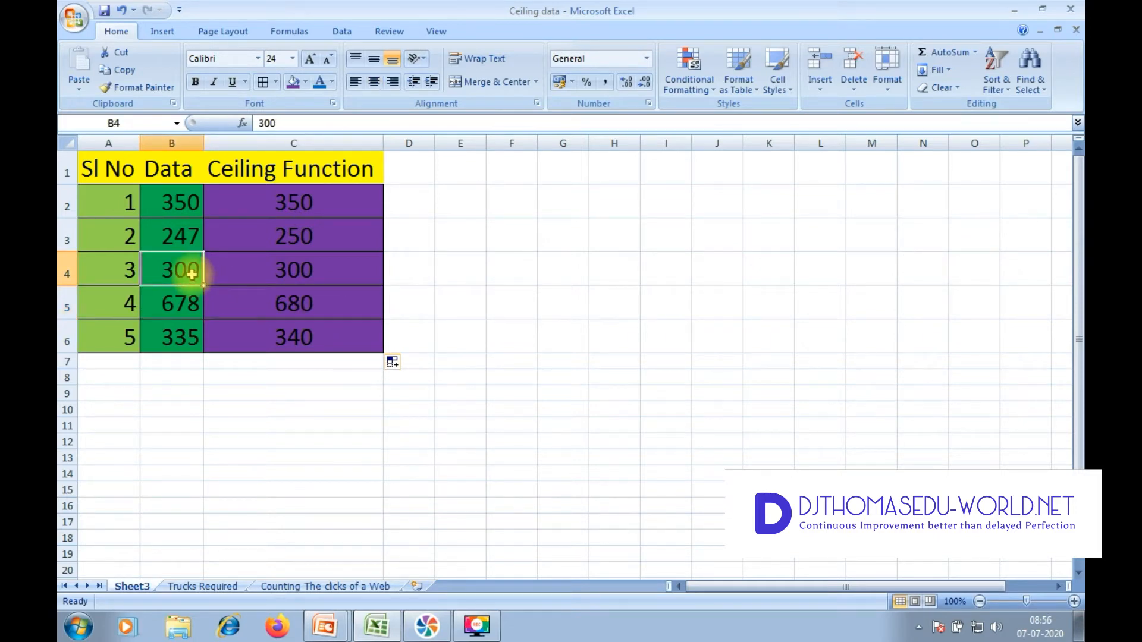
pyautogui.write('285')
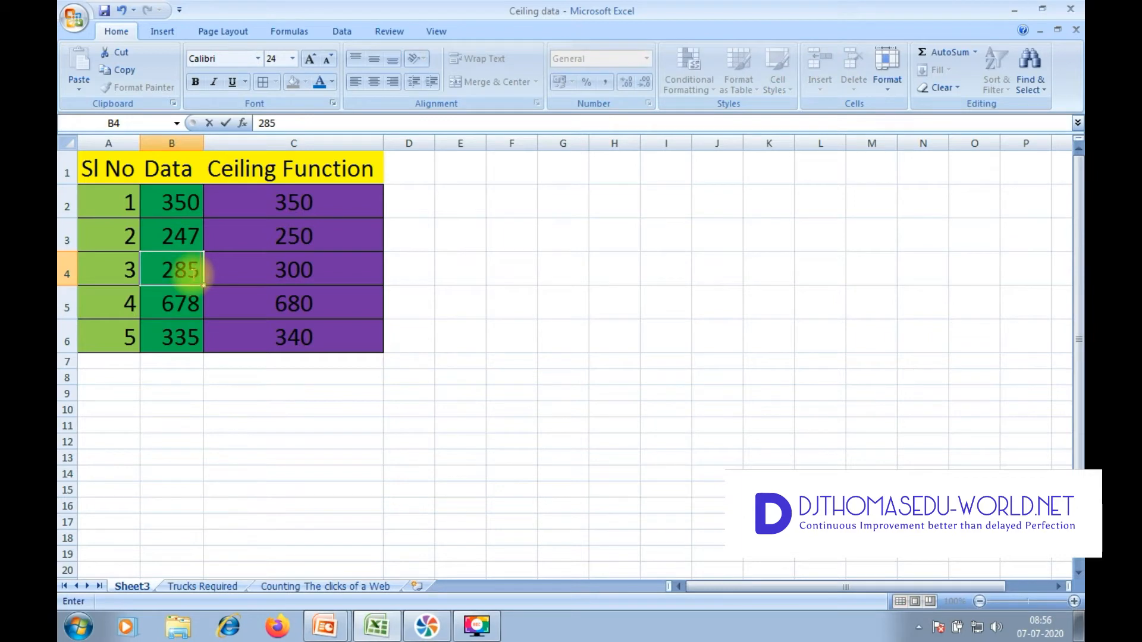
pyautogui.press('Return')
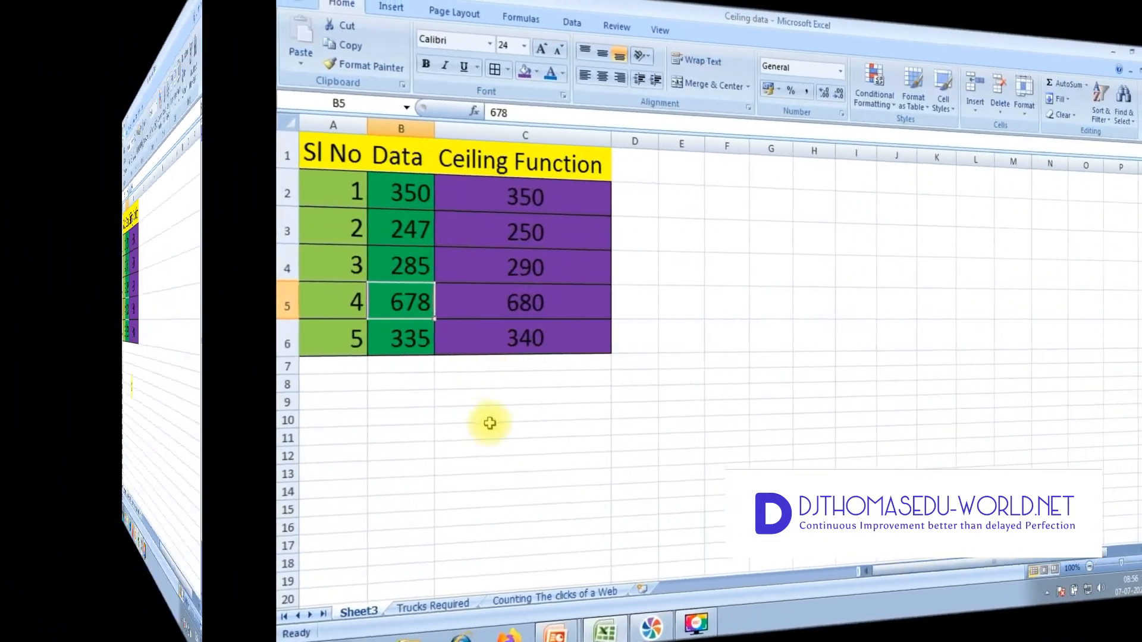
# Step: Clear cells D3:D7 on the Trucks Required sheet and review each product's hauling capacity per truck in C3:C6
pyautogui.press('Delete')
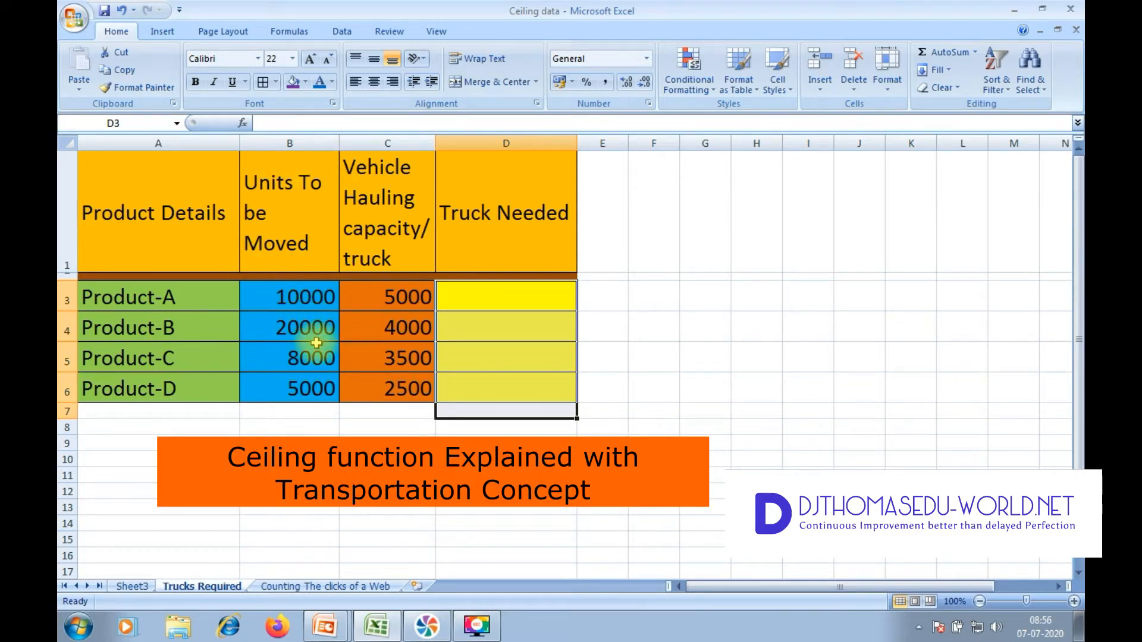
pyautogui.click(408, 295)
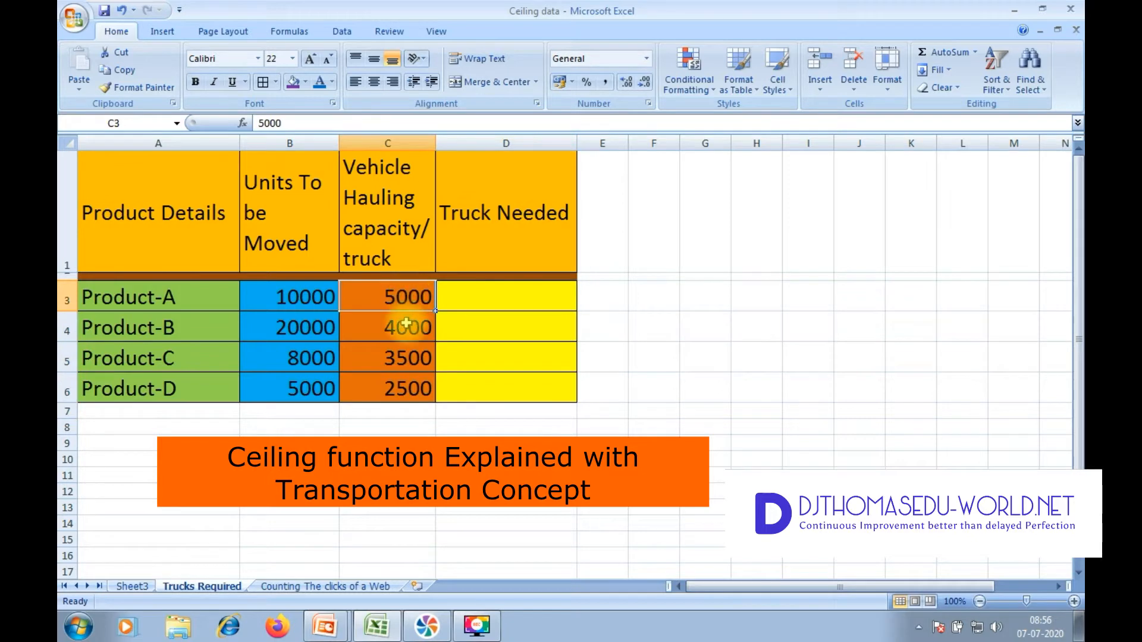
pyautogui.click(407, 327)
pyautogui.click(414, 362)
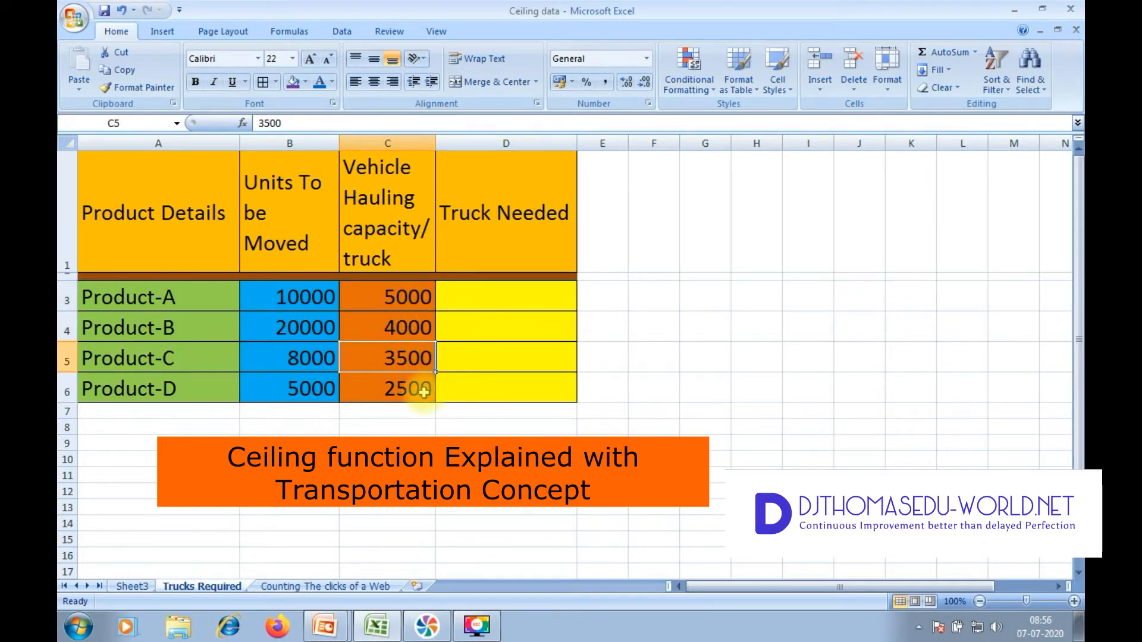
pyautogui.click(423, 391)
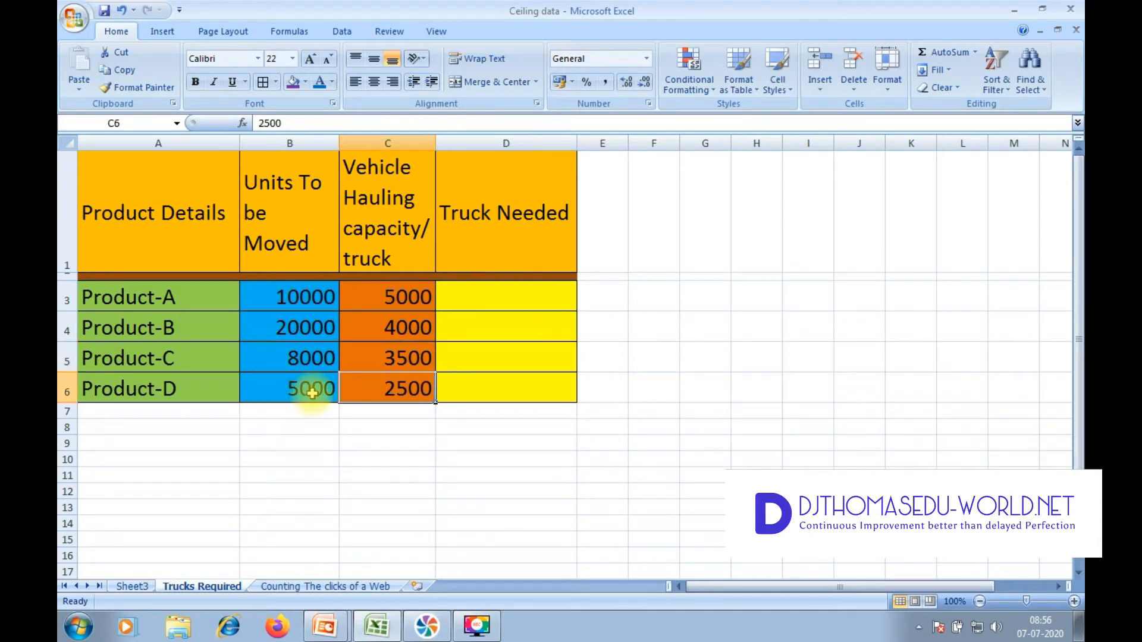
# Step: Enter the formula =CEILING(B3/C3,1) in cell D3 to calculate the whole number of trucks needed for Product-A
pyautogui.click(521, 300)
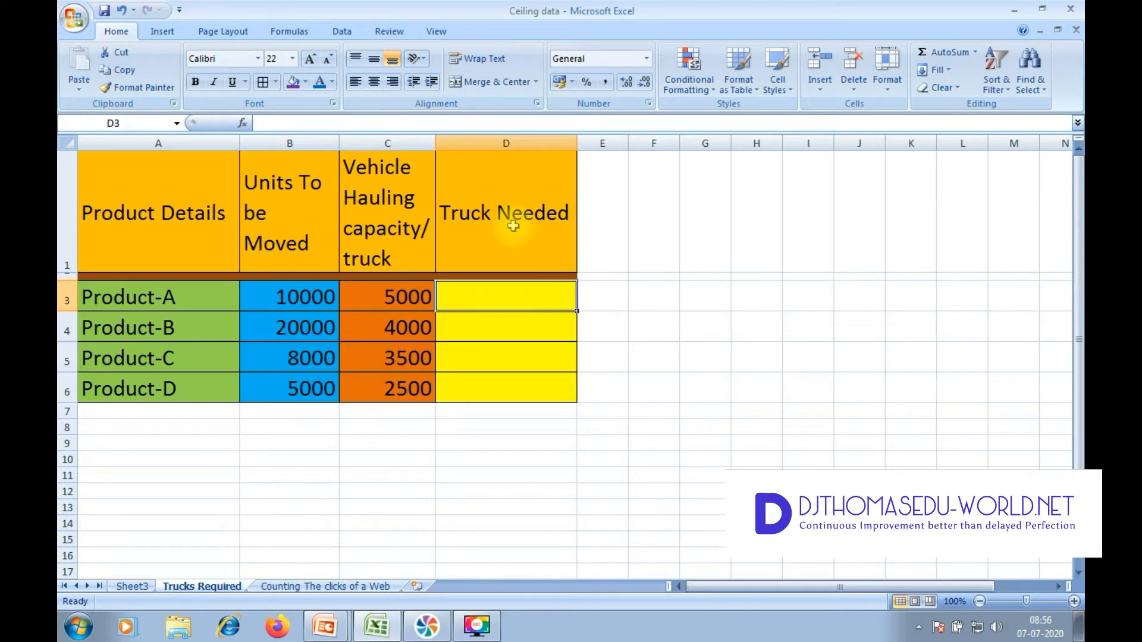
pyautogui.write('=cei')
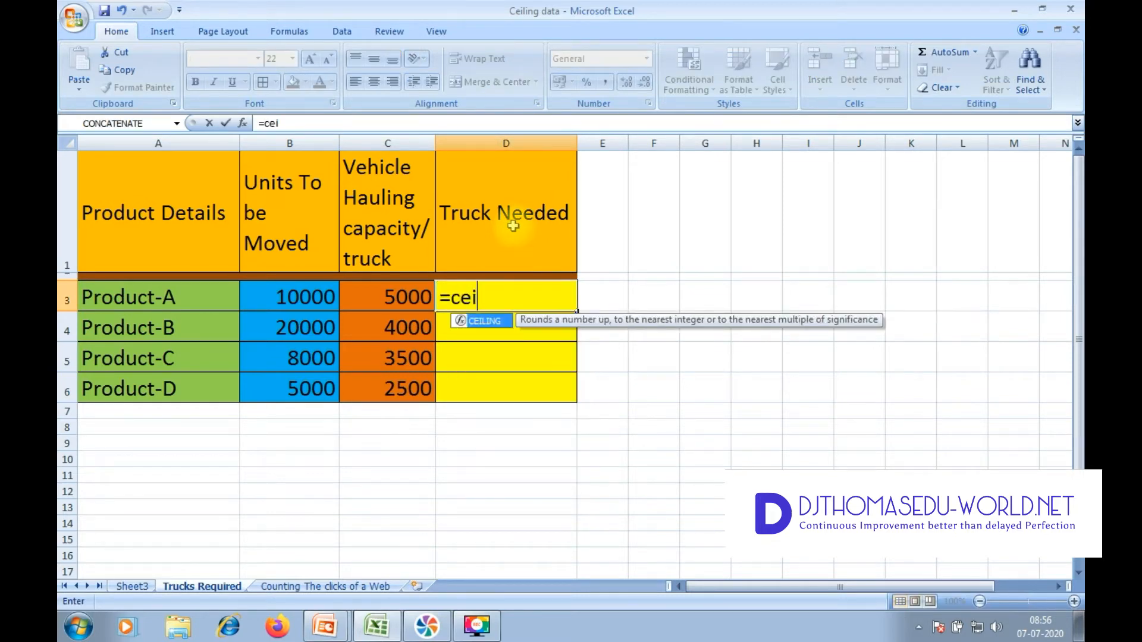
pyautogui.doubleClick(484, 323)
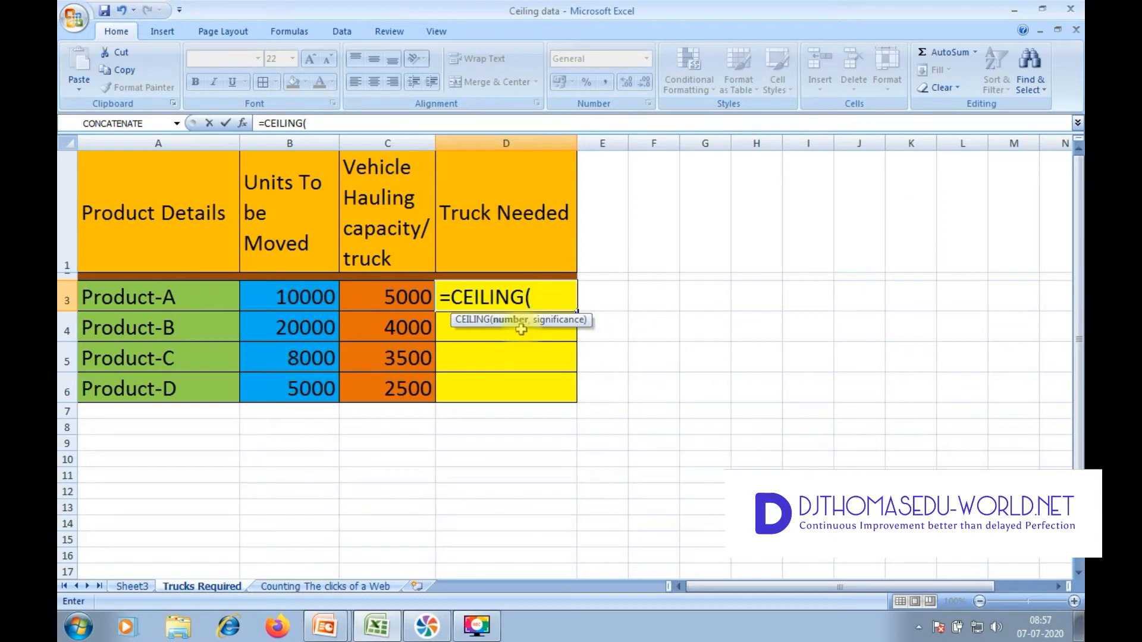
pyautogui.click(306, 296)
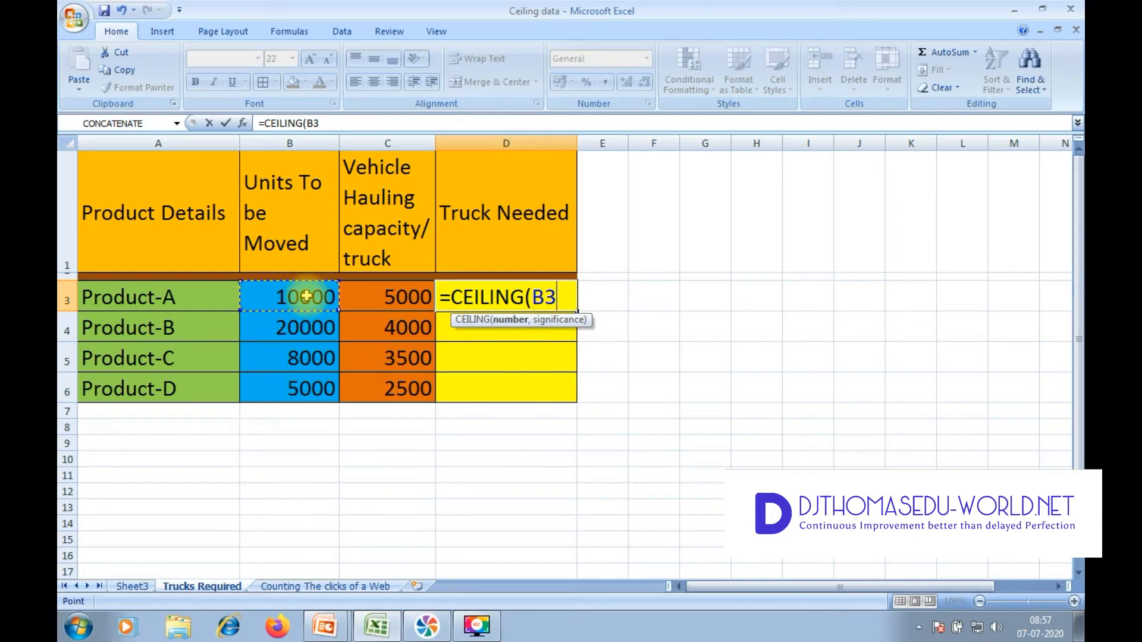
pyautogui.write('/')
pyautogui.click(414, 297)
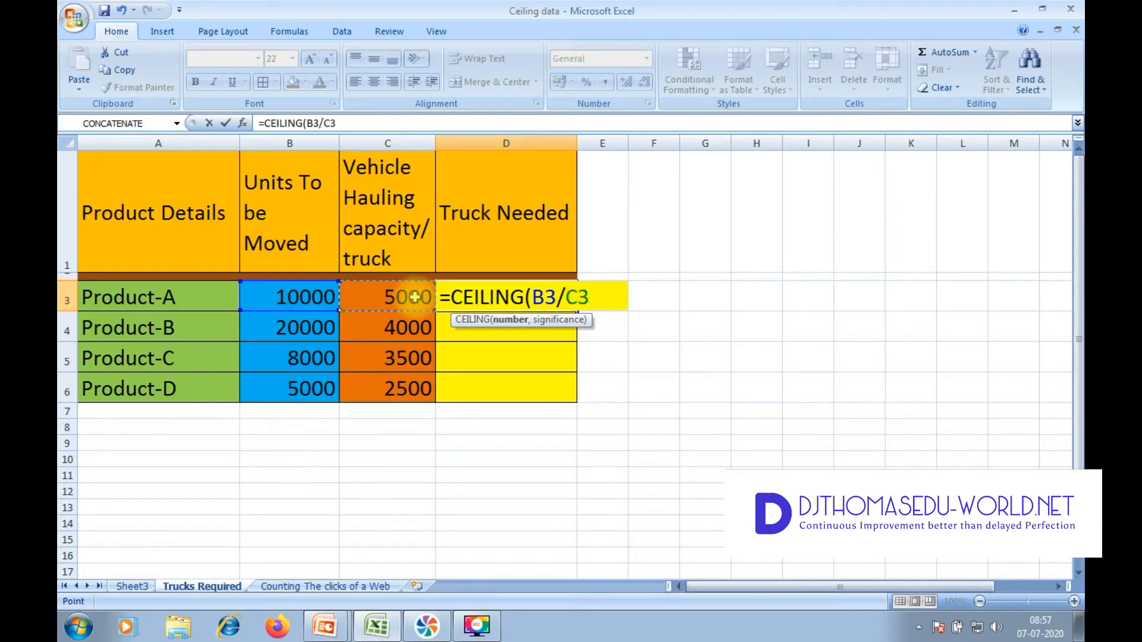
pyautogui.write(',')
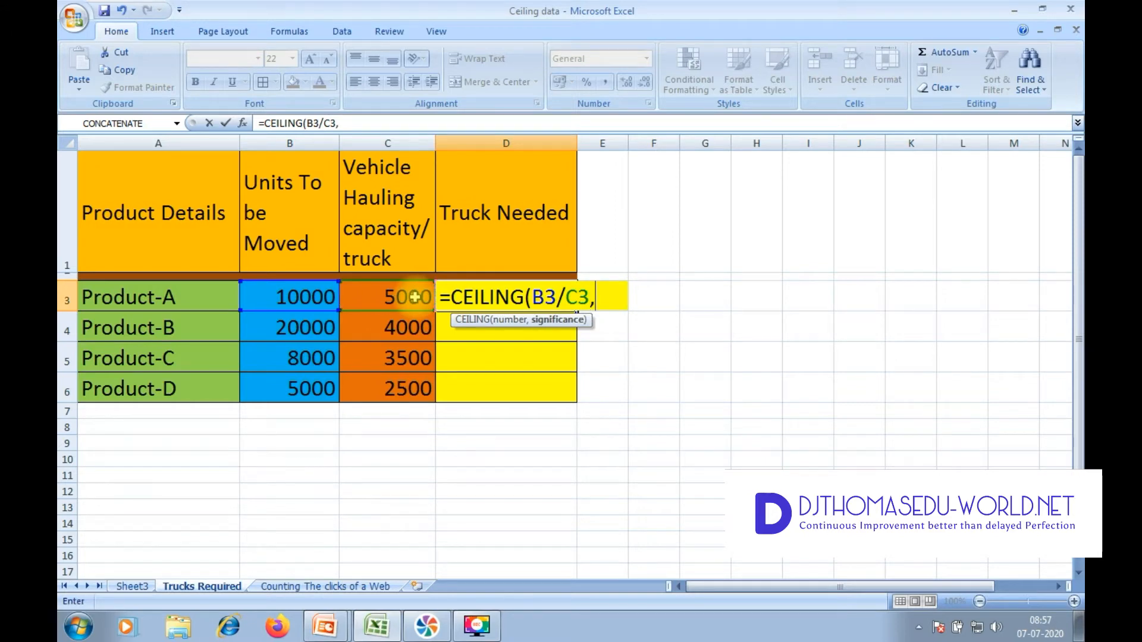
pyautogui.write('1')
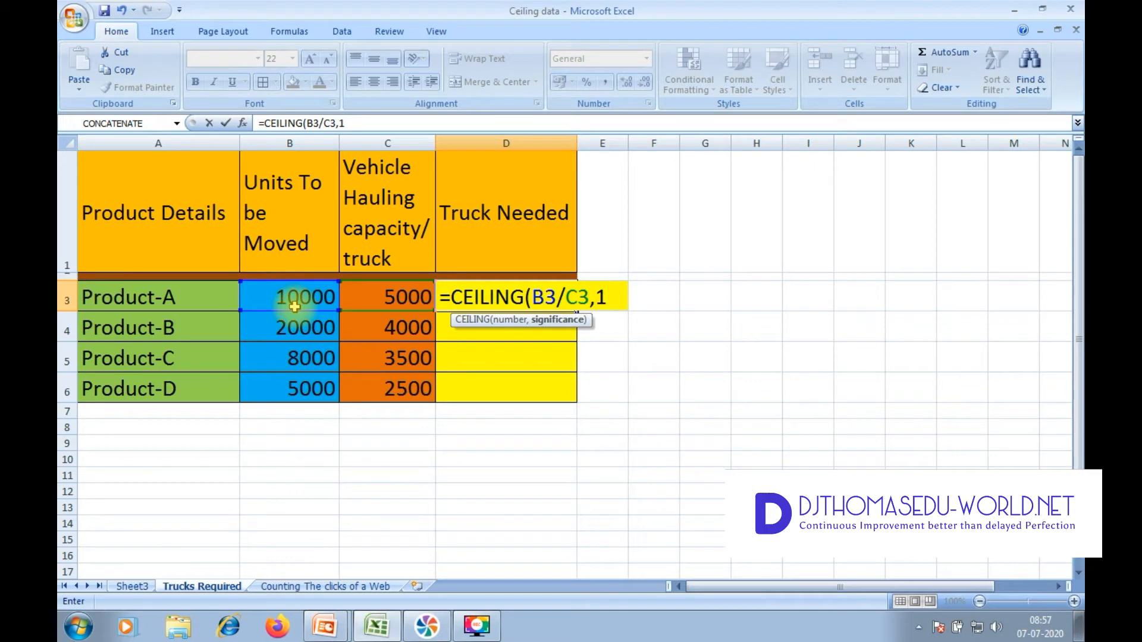
pyautogui.write(')')
pyautogui.press('Return')
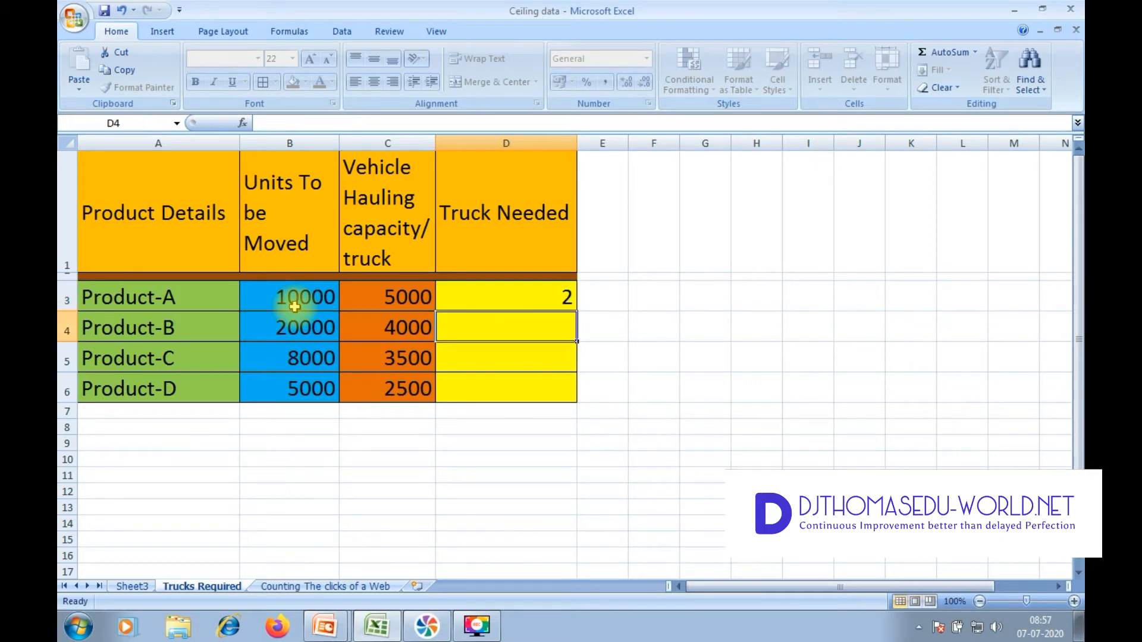
# Step: Fill the Truck Needed formula from D3 down through D6 for the remaining products
pyautogui.click(568, 297)
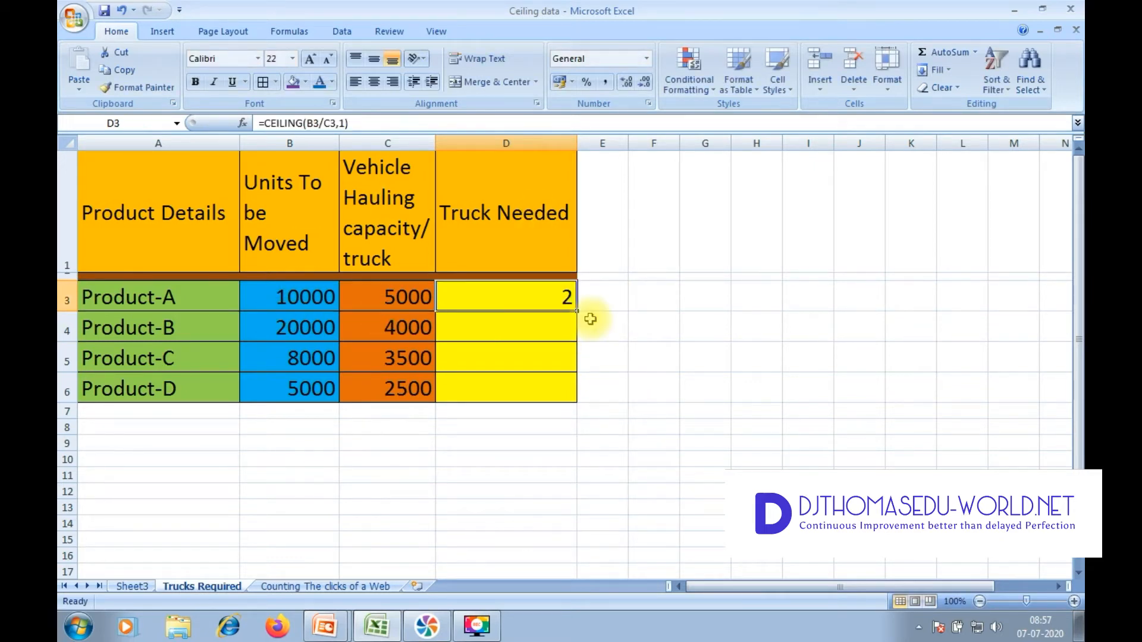
pyautogui.moveTo(579, 315); pyautogui.dragTo(584, 396)
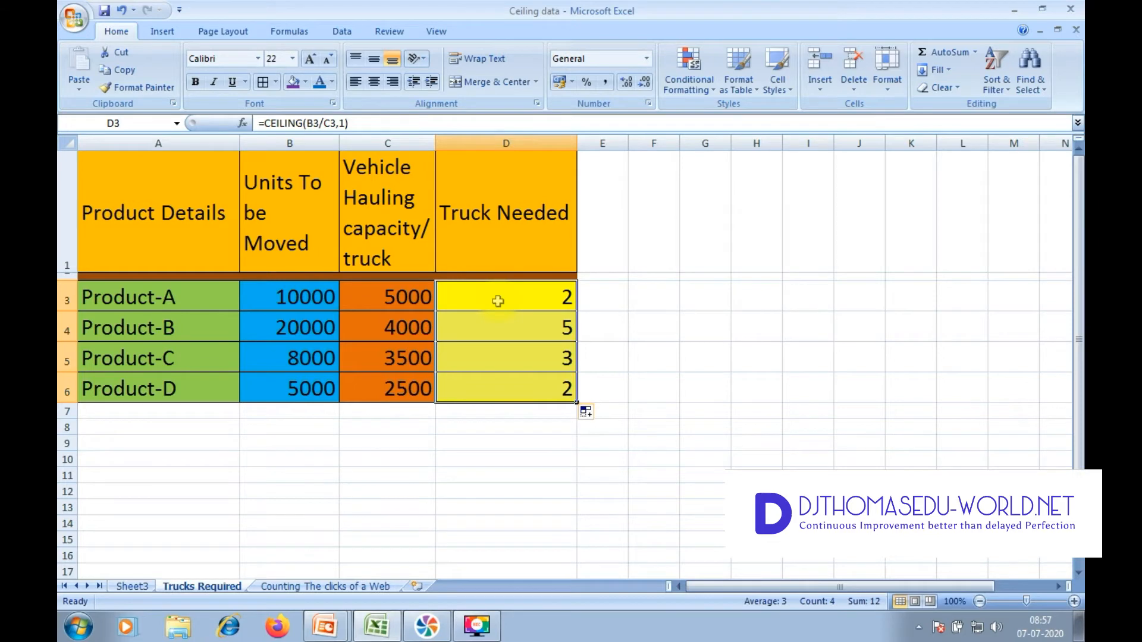
pyautogui.click(719, 332)
pyautogui.click(527, 297)
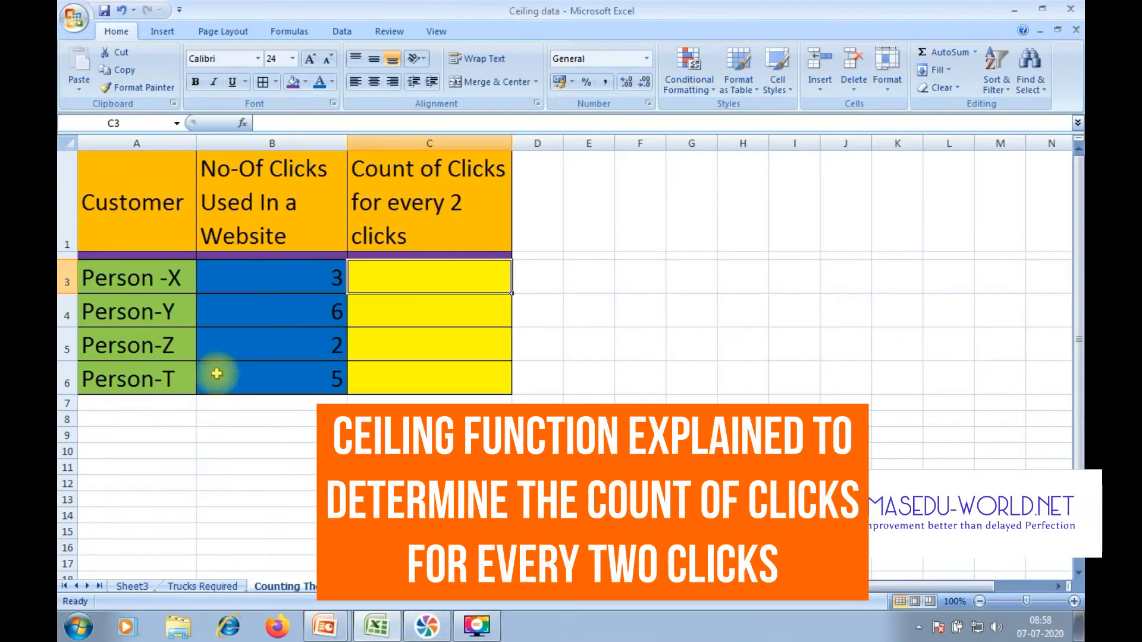
# Step: Review the website click numbers for Person-X, Person-Y and Person-Z in cells B3:B5
pyautogui.click(239, 276)
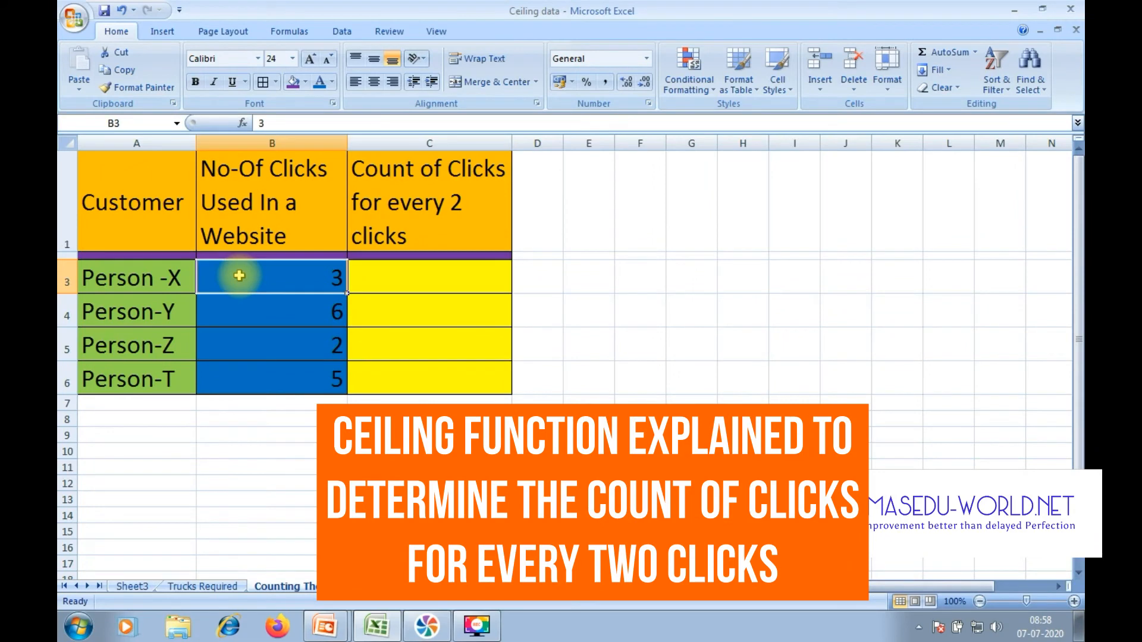
pyautogui.click(276, 315)
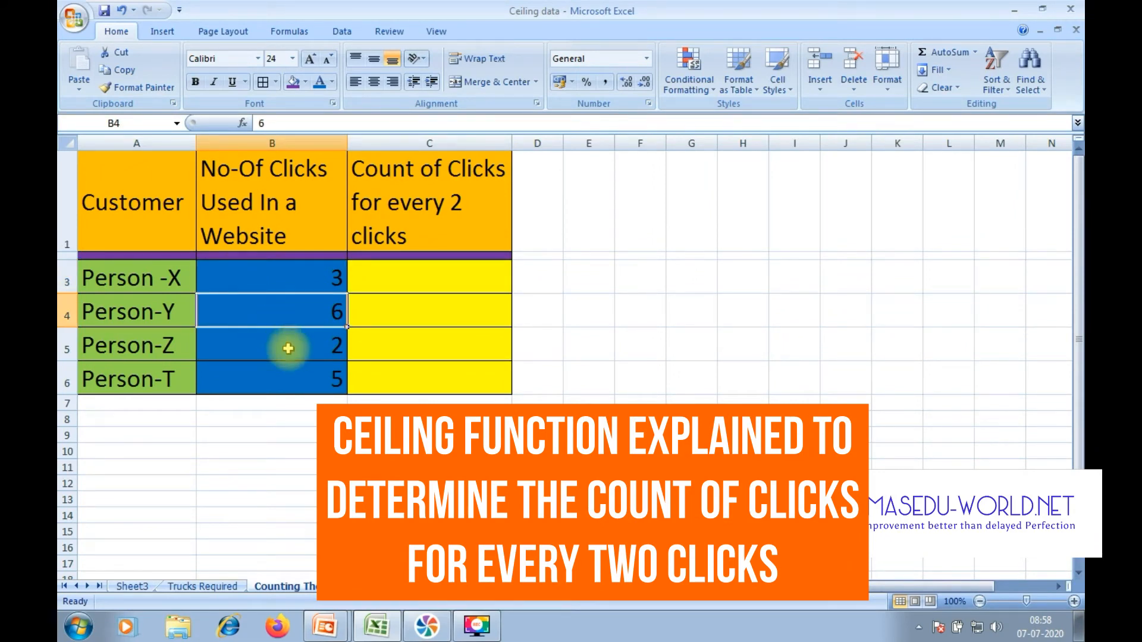
pyautogui.click(288, 349)
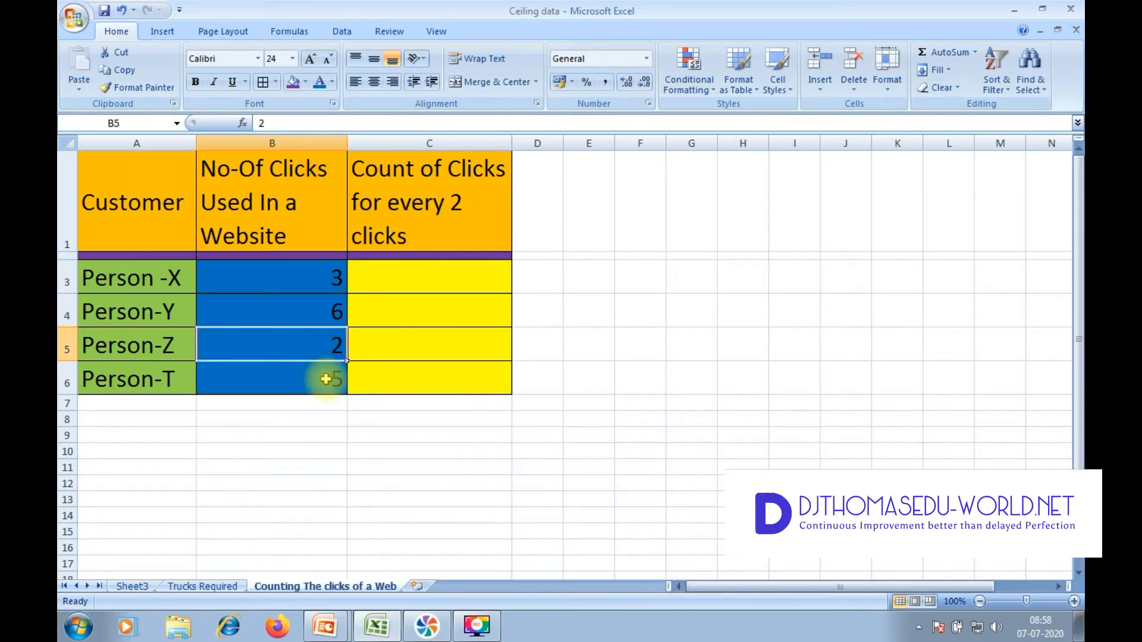
# Step: Enter the formula =CEILING(B3,2)/2-1 in cell C3 to count Person-X's clicks for every two clicks
pyautogui.click(462, 288)
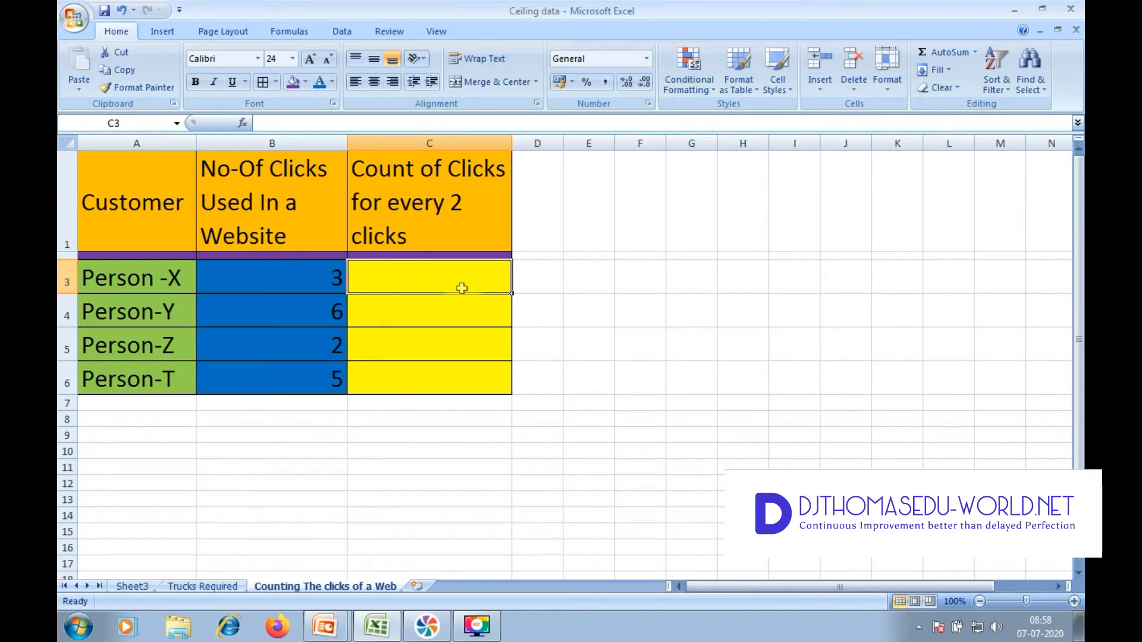
pyautogui.write('=ce')
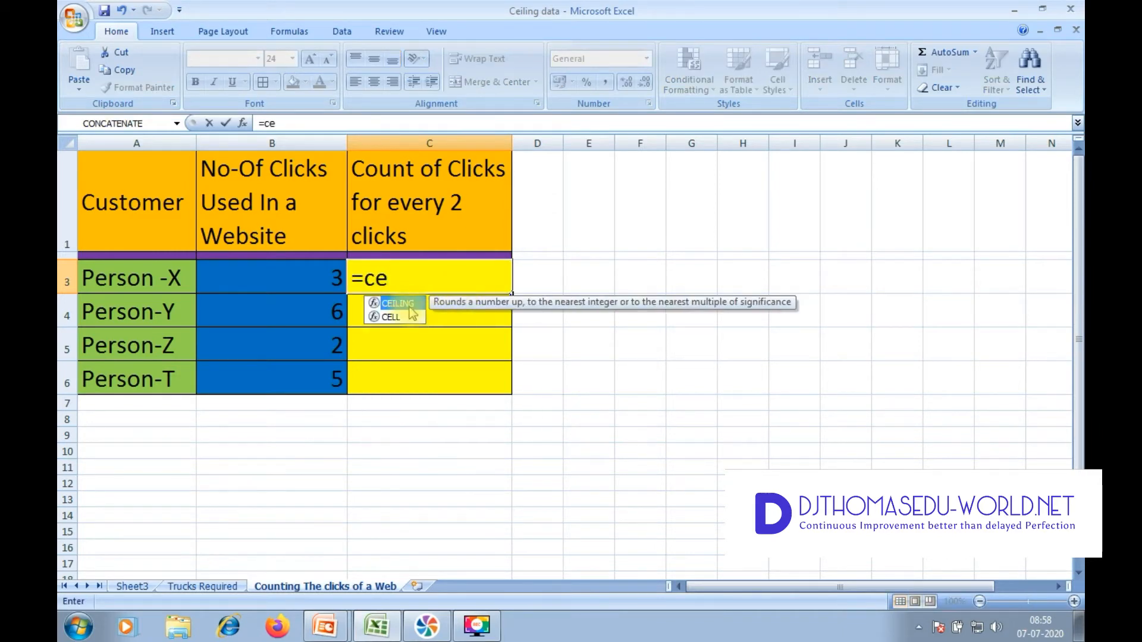
pyautogui.press('Tab')
pyautogui.click(303, 270)
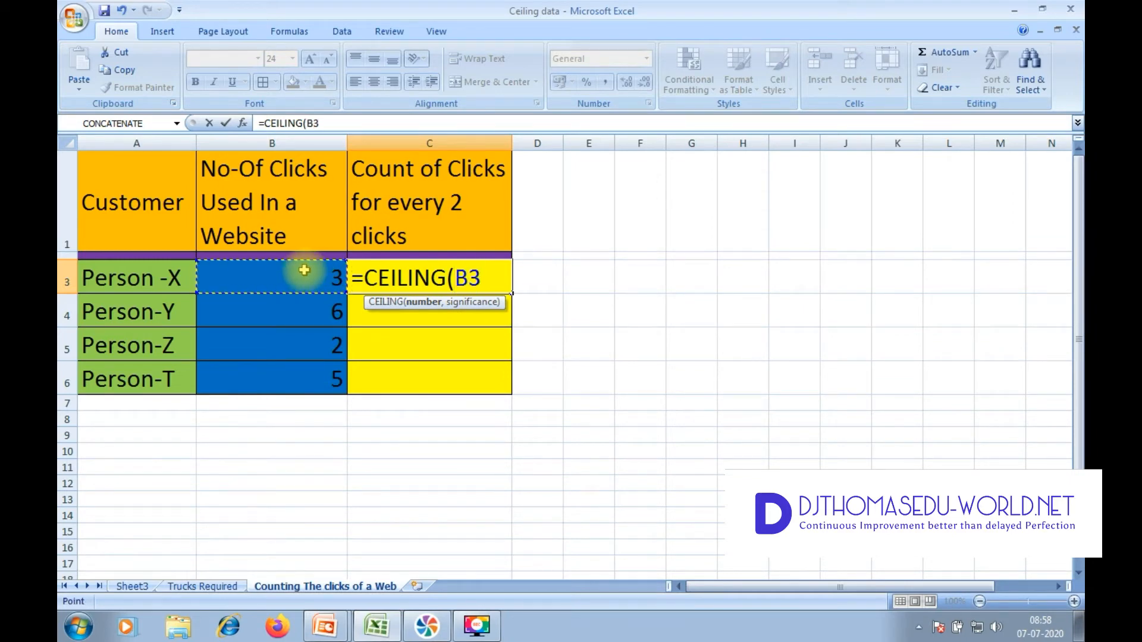
pyautogui.write(',')
pyautogui.write('2)')
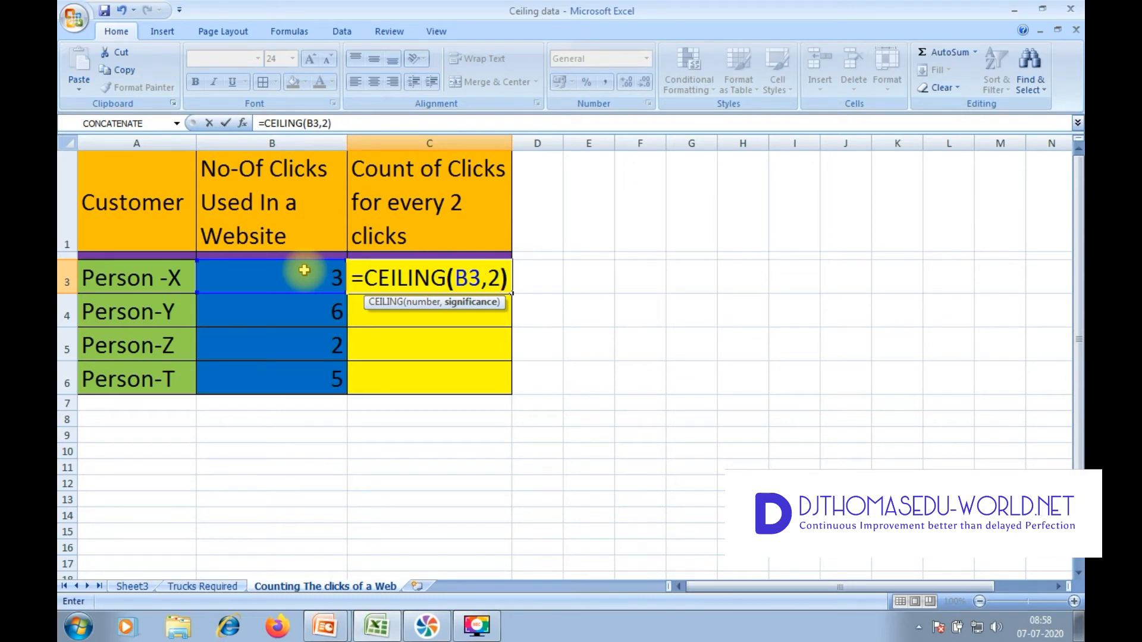
pyautogui.write('/')
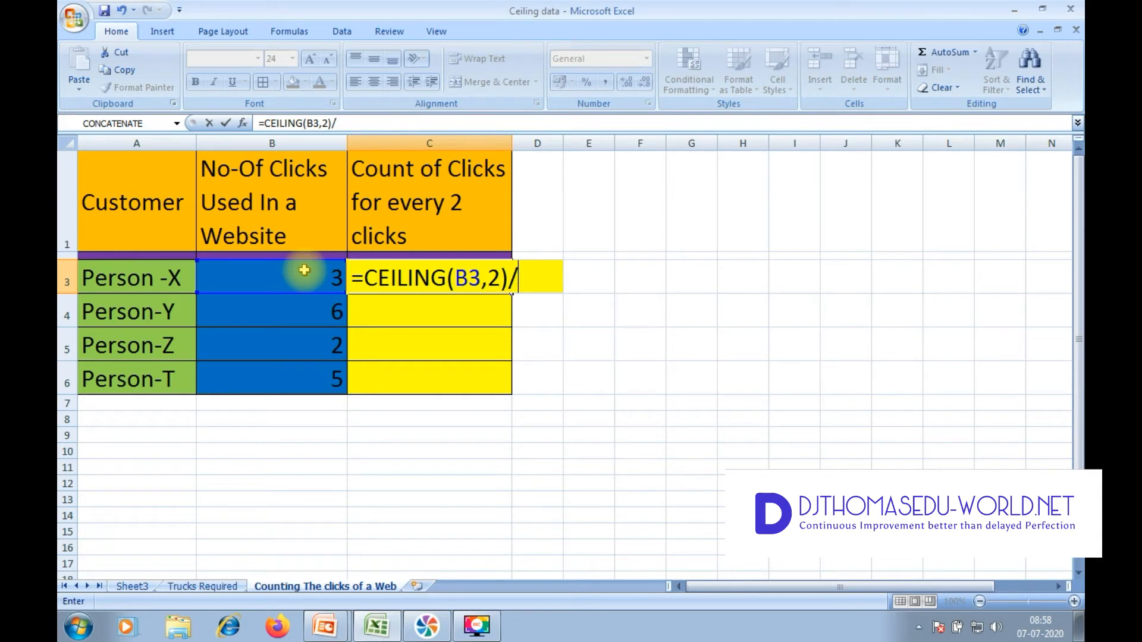
pyautogui.write('2')
pyautogui.write('-1')
pyautogui.press('Return')
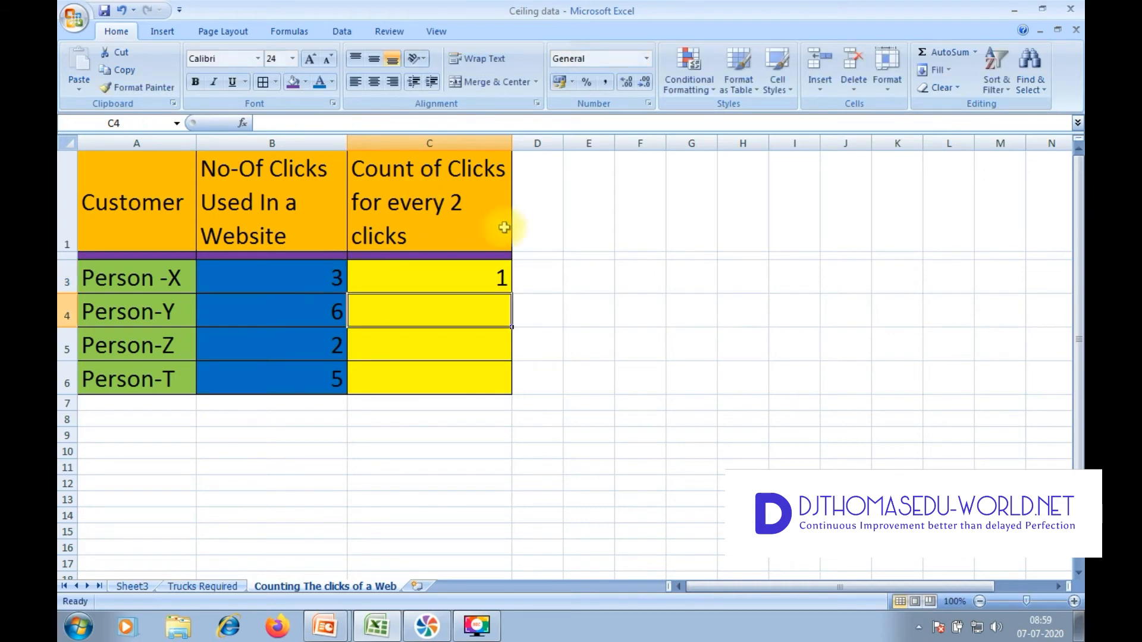
# Step: Fill the click-count formula from C3 down through C6 and compare the results for Person-X and Person-Y with their click numbers
pyautogui.click(476, 277)
pyautogui.moveTo(515, 296); pyautogui.dragTo(525, 400)
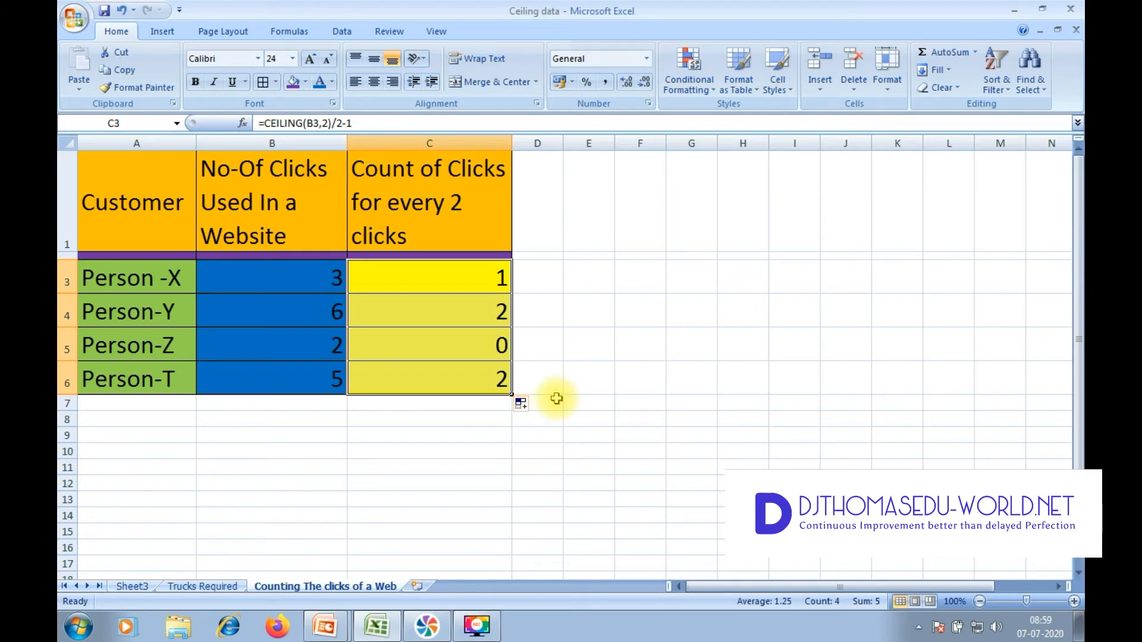
pyautogui.click(324, 278)
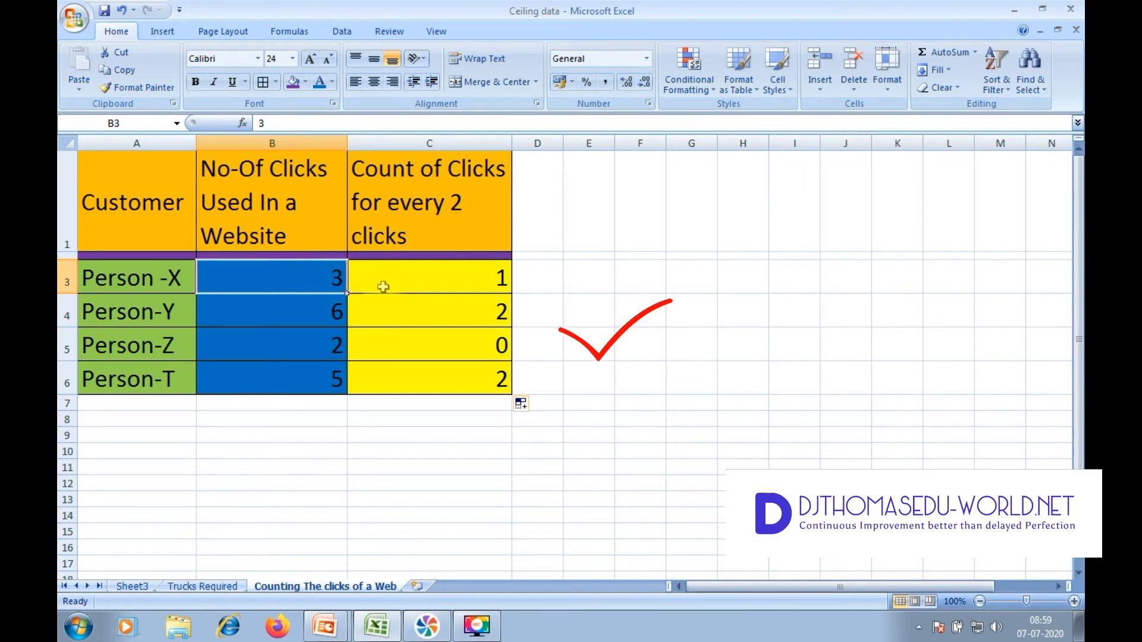
pyautogui.click(432, 282)
pyautogui.click(283, 317)
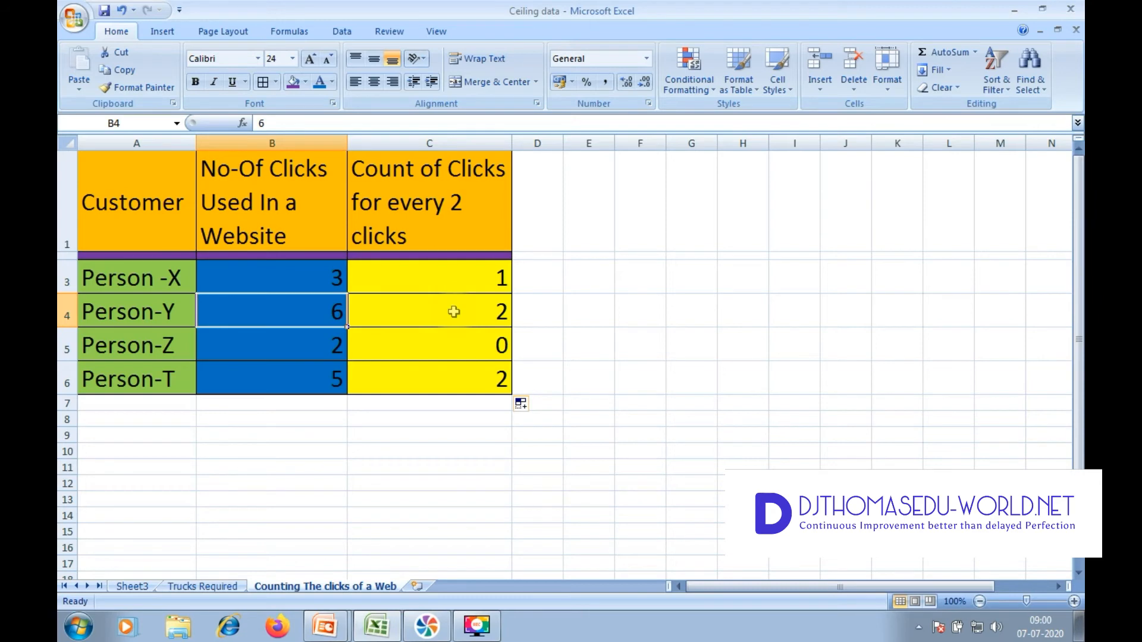
pyautogui.click(454, 311)
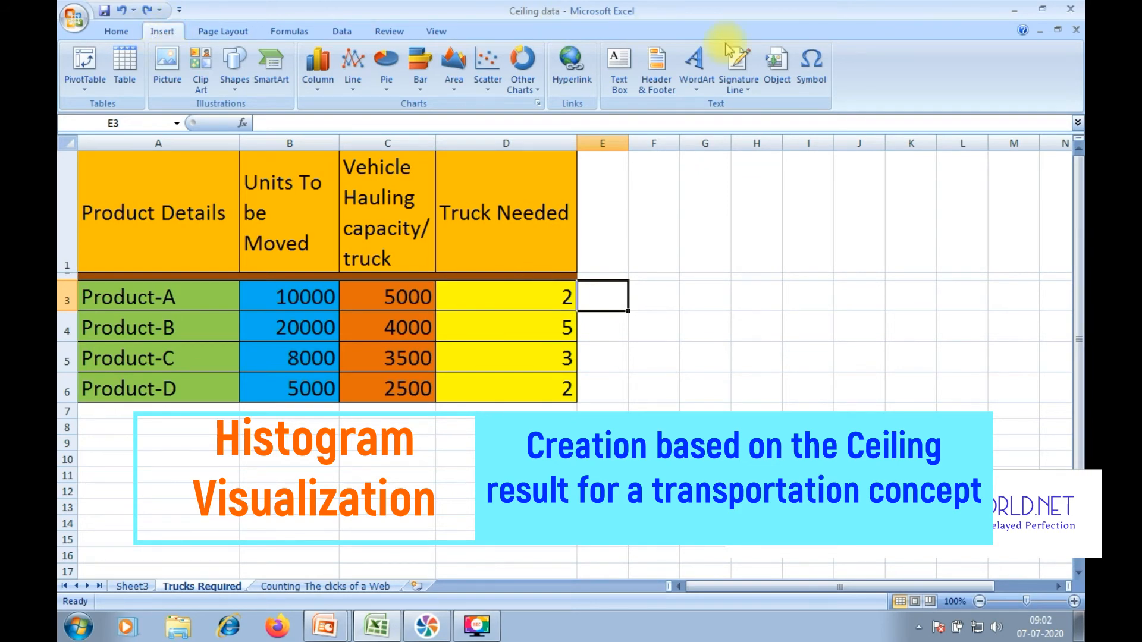
# Step: Insert the recently used Black Small Square symbol (25AA) into cell E3 of the Trucks Required sheet
pyautogui.click(811, 63)
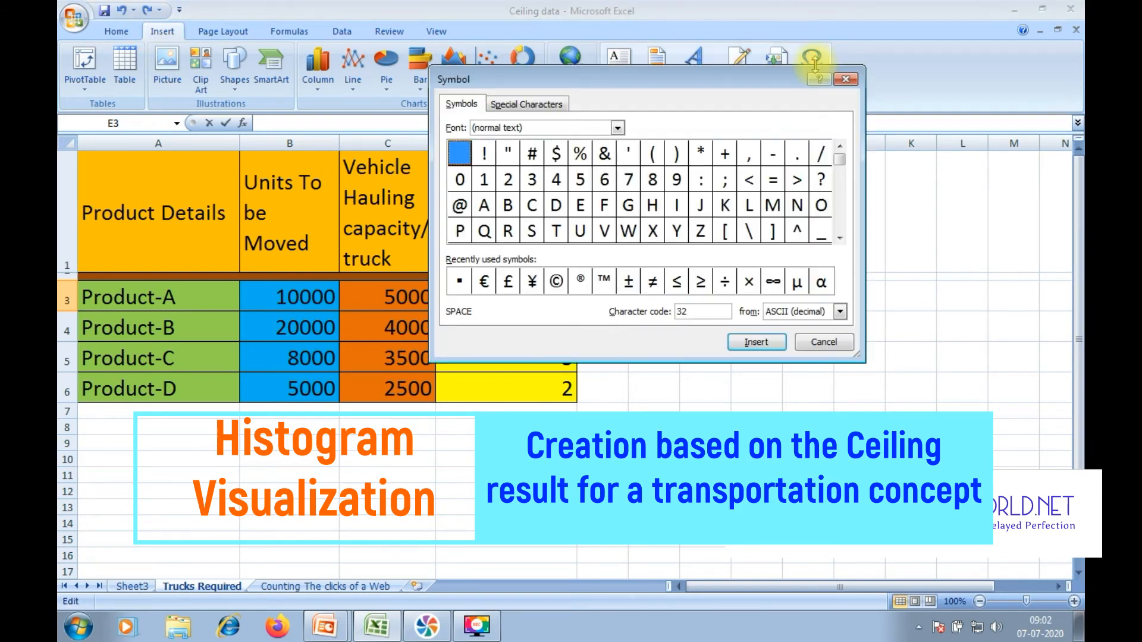
pyautogui.click(459, 282)
pyautogui.click(779, 344)
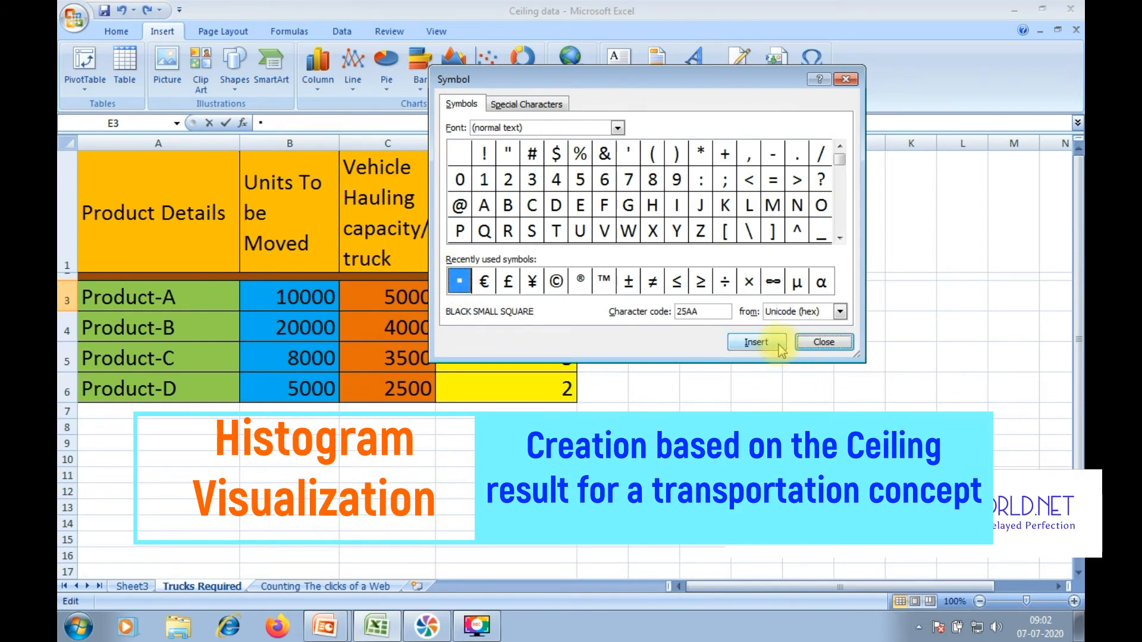
pyautogui.click(824, 342)
pyautogui.click(814, 380)
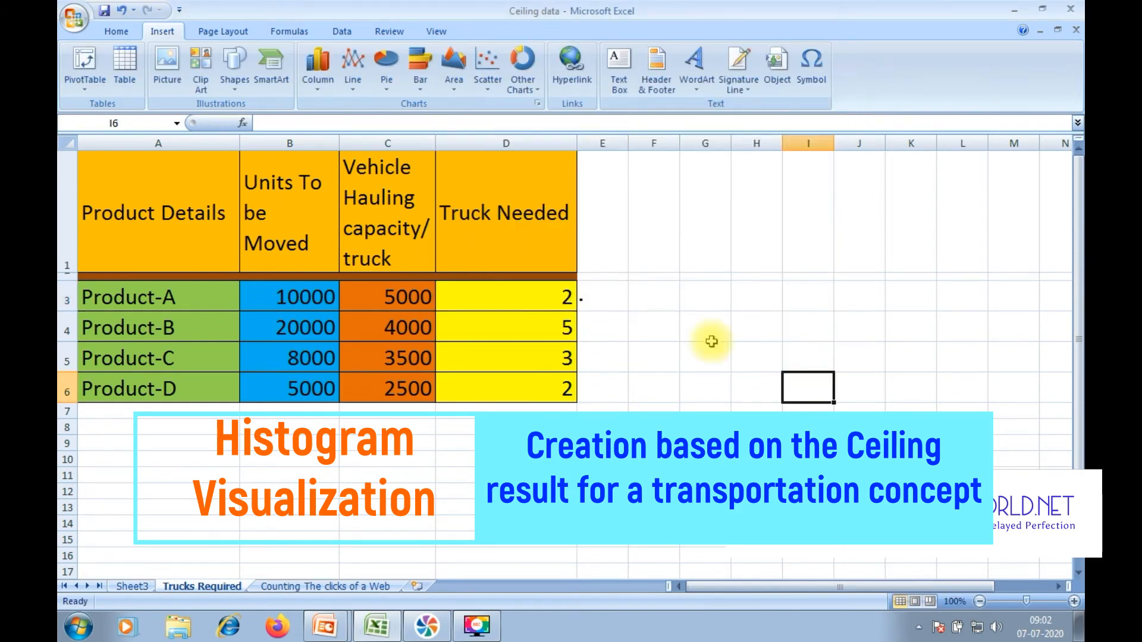
pyautogui.click(605, 305)
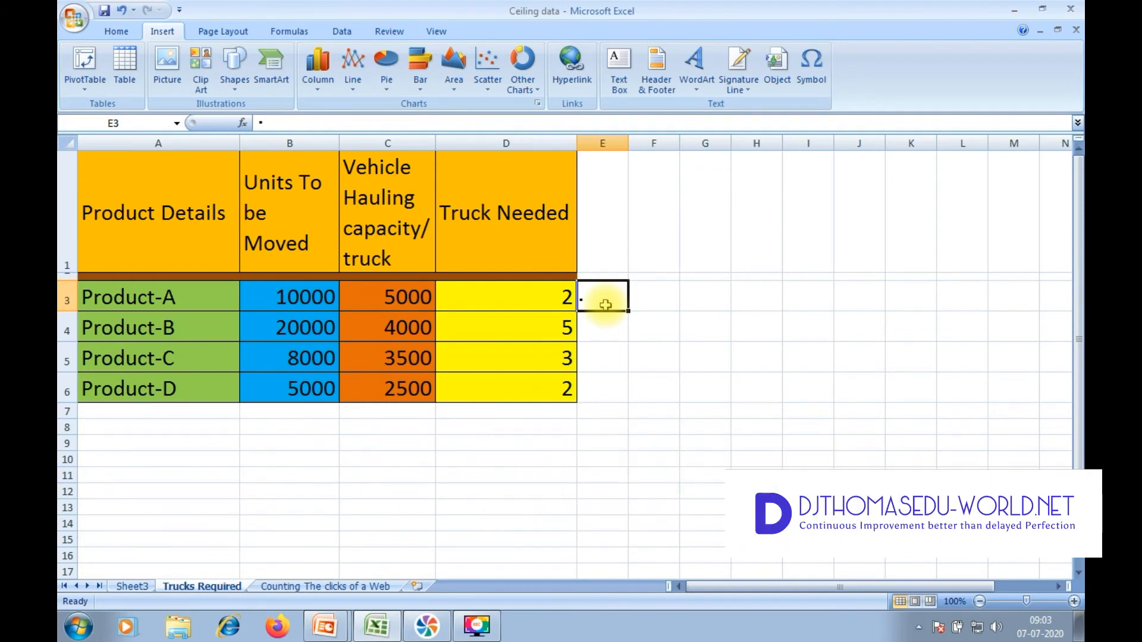
# Step: Enter the formula =REPT($E$3,D3) in cell F3 to repeat the square once per truck needed
pyautogui.click(653, 300)
pyautogui.write('=re')
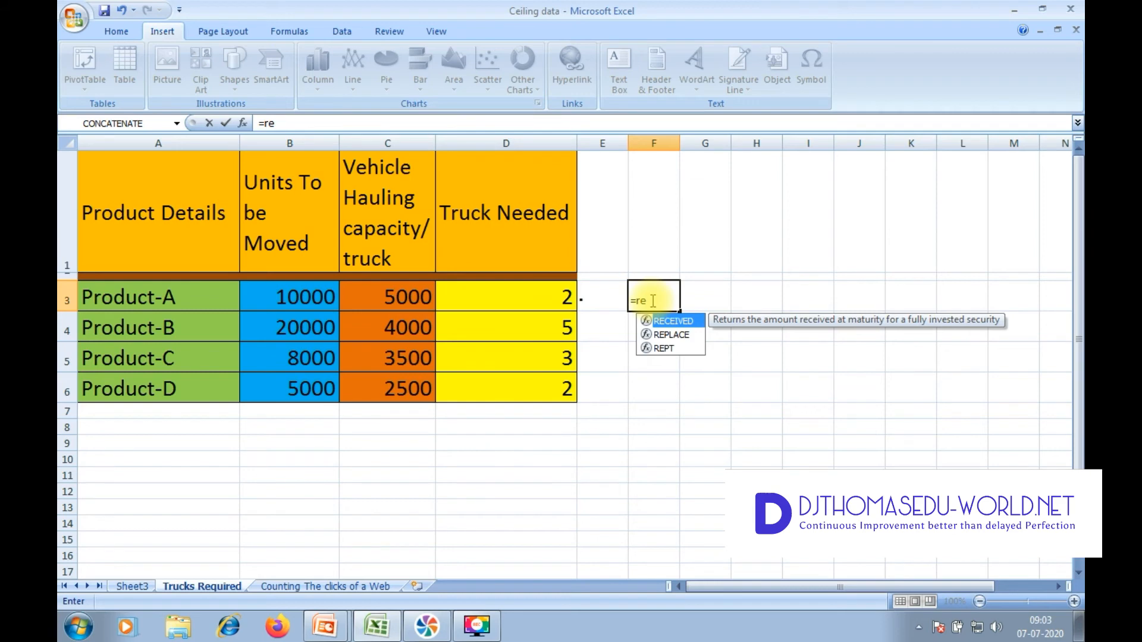
pyautogui.doubleClick(663, 348)
pyautogui.click(599, 293)
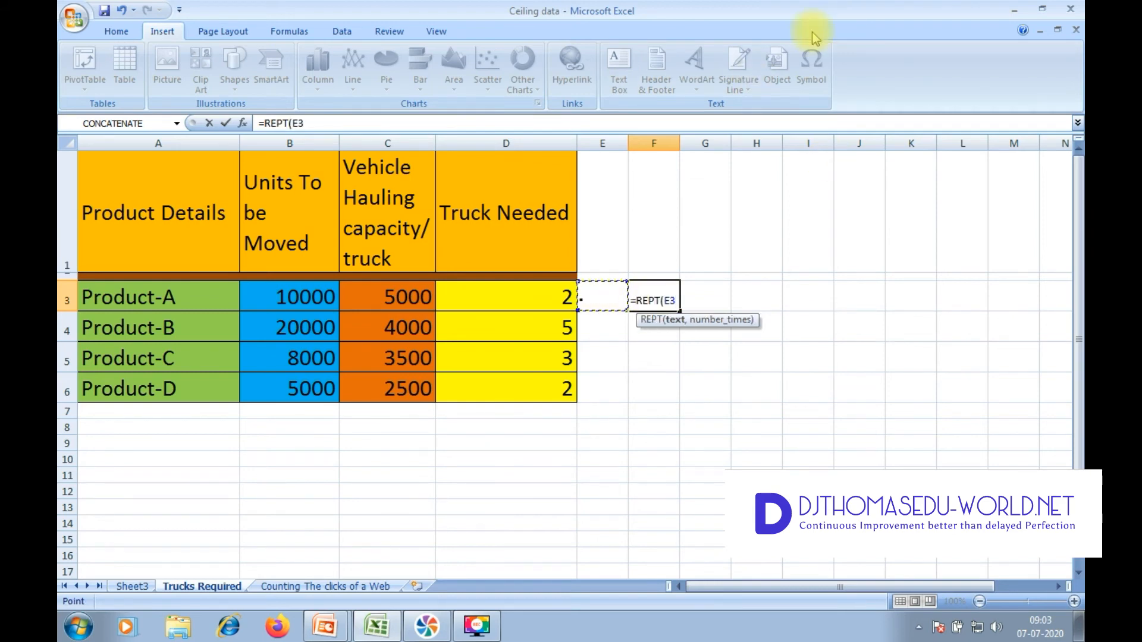
pyautogui.write(',')
pyautogui.click(493, 299)
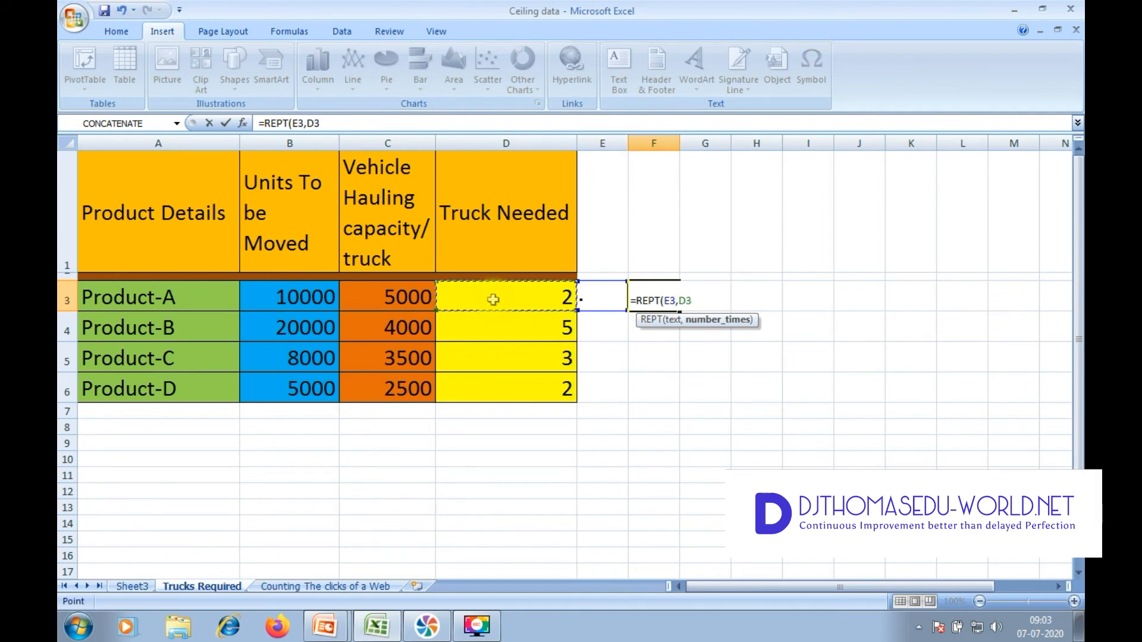
pyautogui.write(')')
pyautogui.click(669, 303)
pyautogui.doubleClick(670, 301)
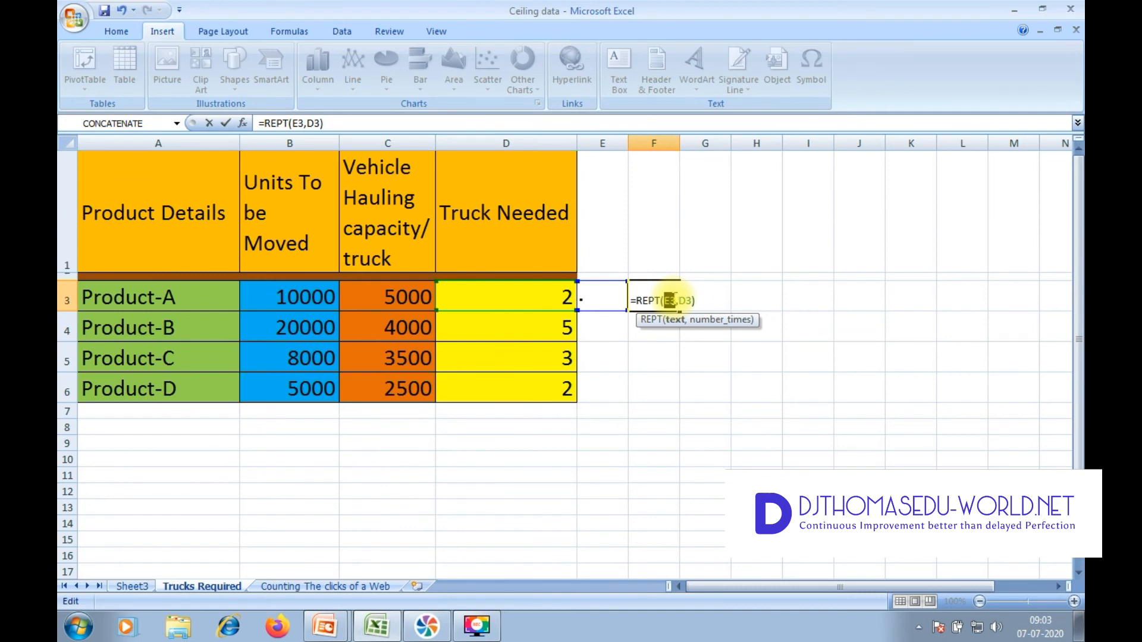
pyautogui.press('Return')
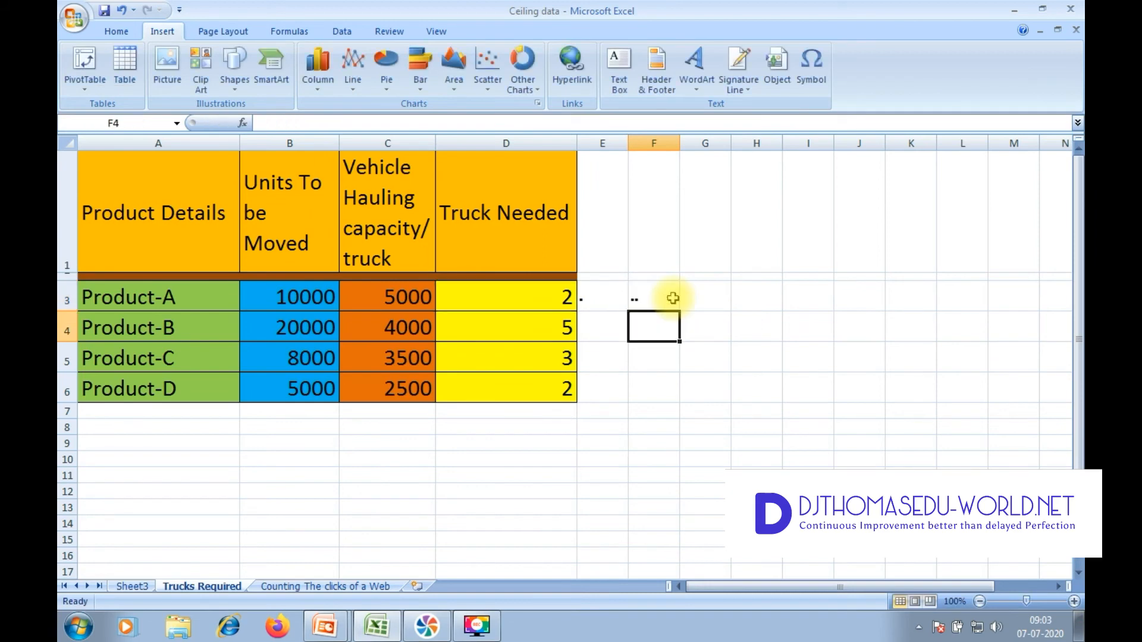
# Step: Fill the REPT formula from F3 down through F6 and widen column F
pyautogui.click(672, 299)
pyautogui.moveTo(680, 310); pyautogui.dragTo(680, 401)
pyautogui.moveTo(681, 144); pyautogui.dragTo(751, 155)
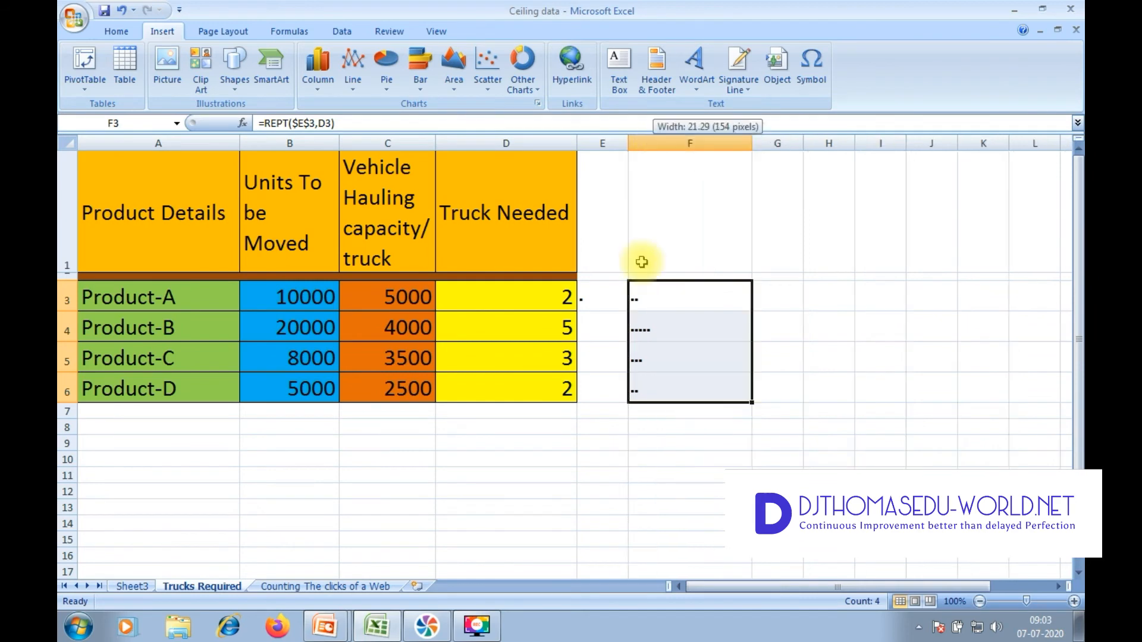
# Step: Hide column E, which holds the single source square symbol
pyautogui.click(602, 143)
pyautogui.rightClick(602, 142)
pyautogui.click(688, 316)
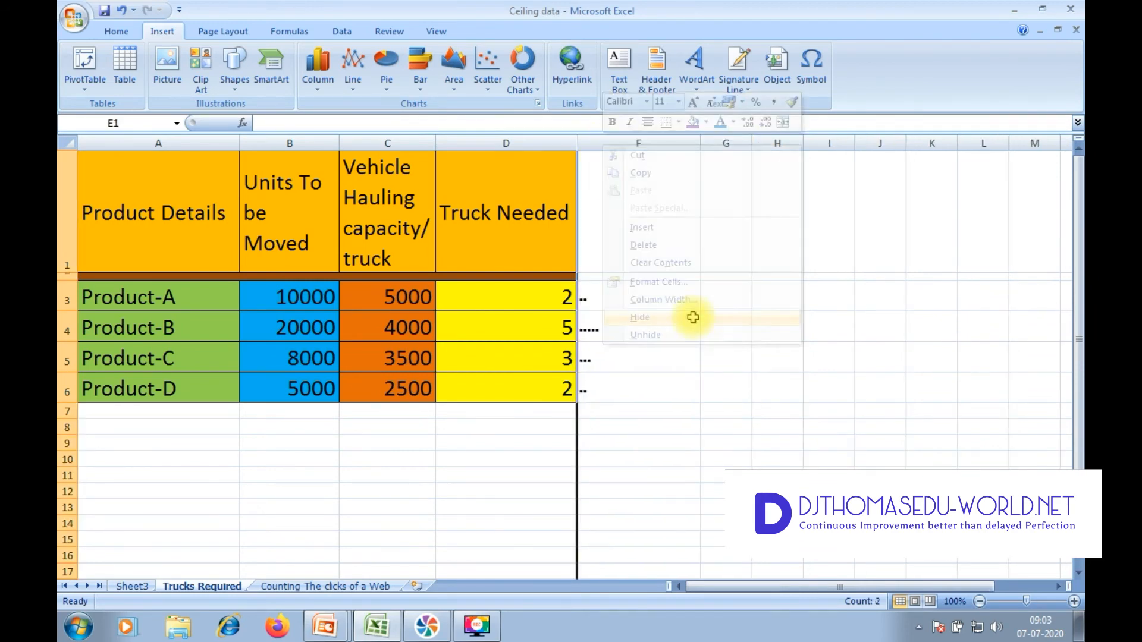
# Step: Set the font size of the repeated squares in F3:F6 to 28 and compare them with the Truck Needed values
pyautogui.moveTo(603, 288); pyautogui.dragTo(645, 400)
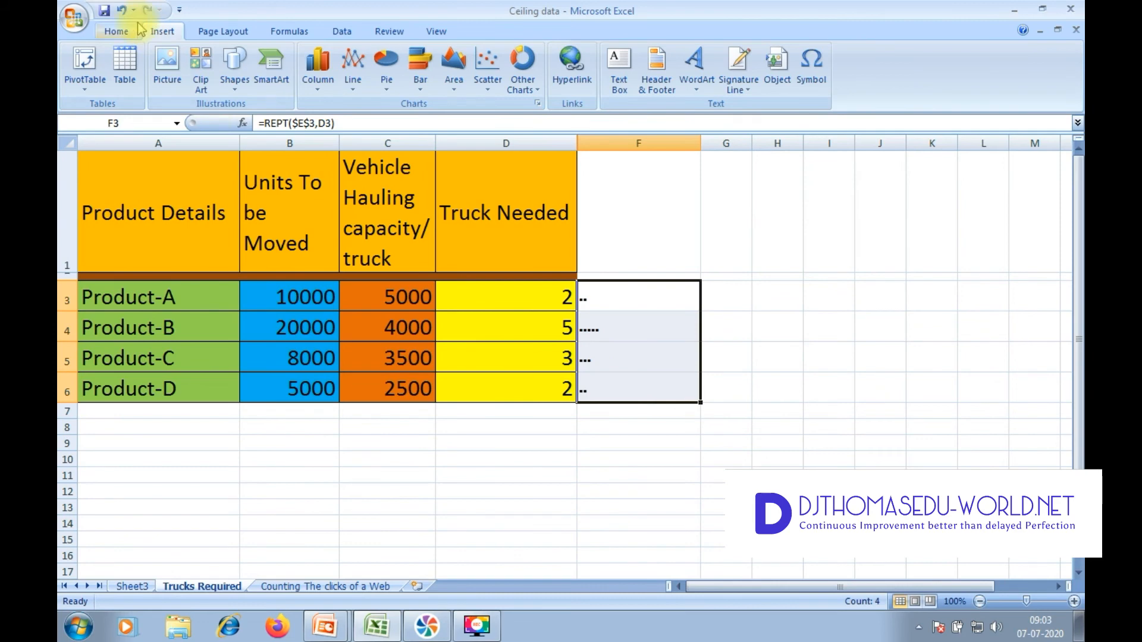
pyautogui.click(126, 35)
pyautogui.click(292, 58)
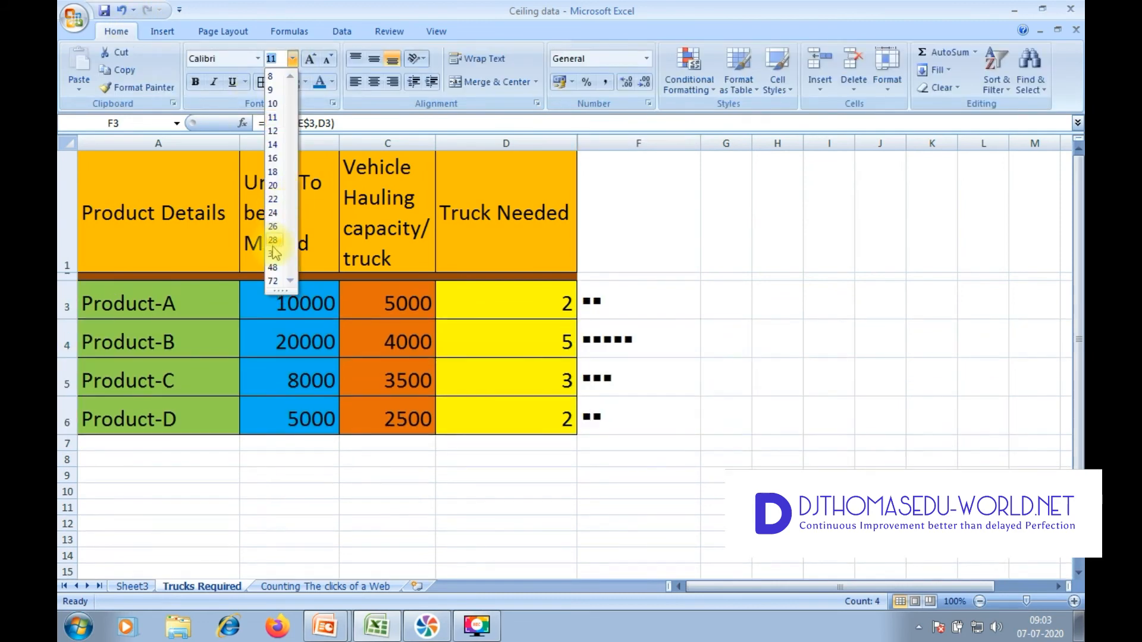
pyautogui.click(833, 448)
pyautogui.click(829, 444)
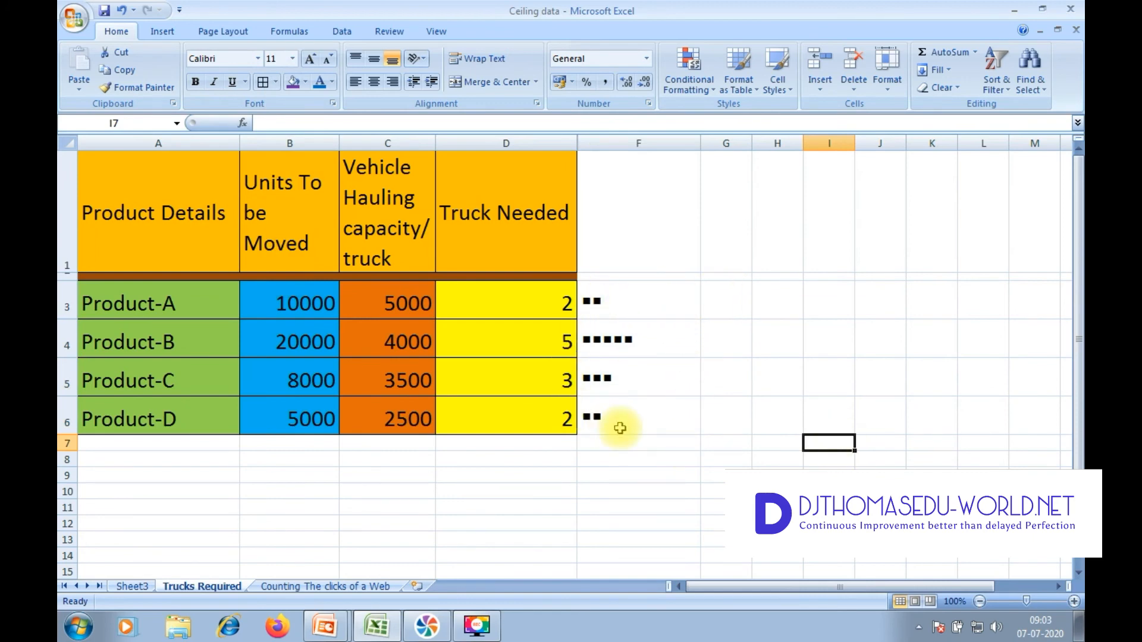
pyautogui.moveTo(543, 293); pyautogui.dragTo(549, 425)
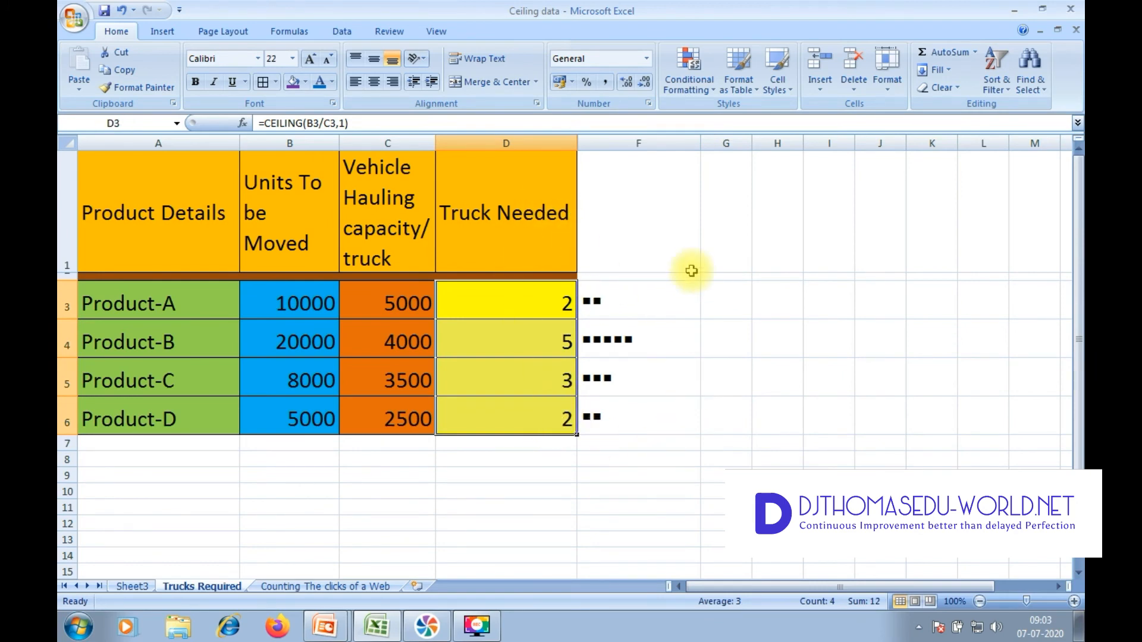
# Step: On the Counting The clicks of a Web sheet, insert the Black Small Square symbol (25AA) into cell D3
pyautogui.click(372, 587)
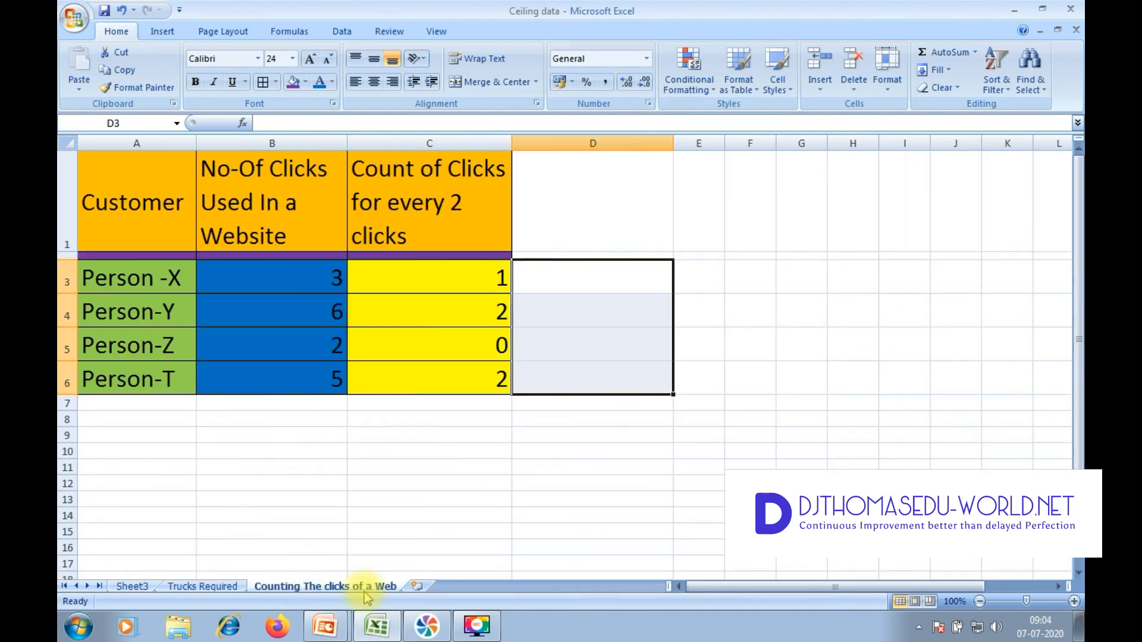
pyautogui.click(580, 283)
pyautogui.click(160, 31)
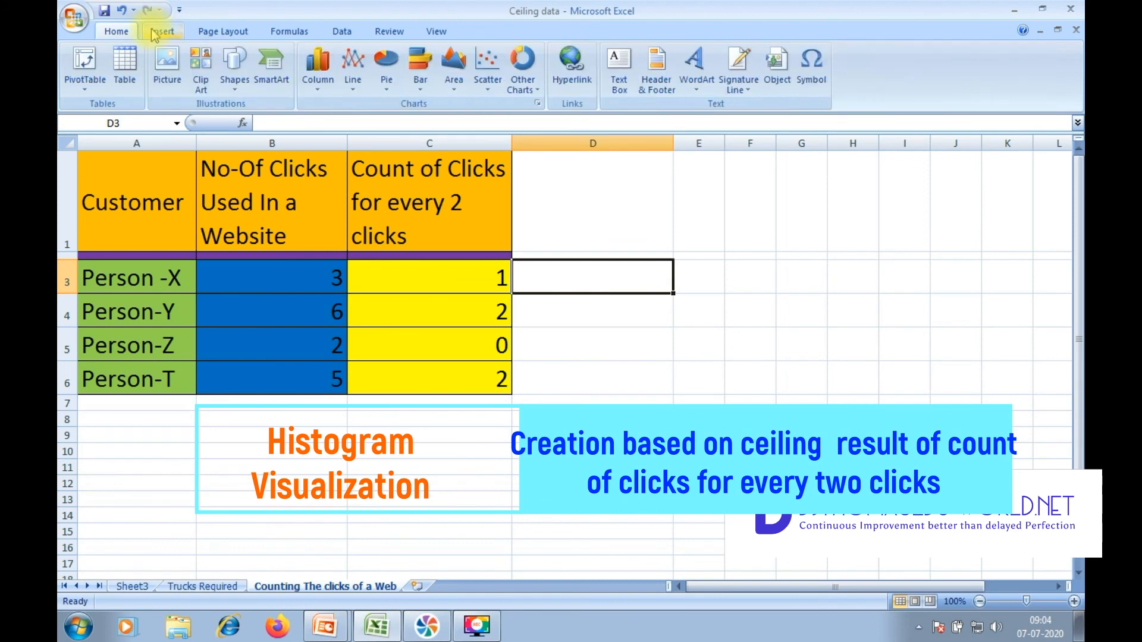
pyautogui.click(825, 80)
pyautogui.click(459, 281)
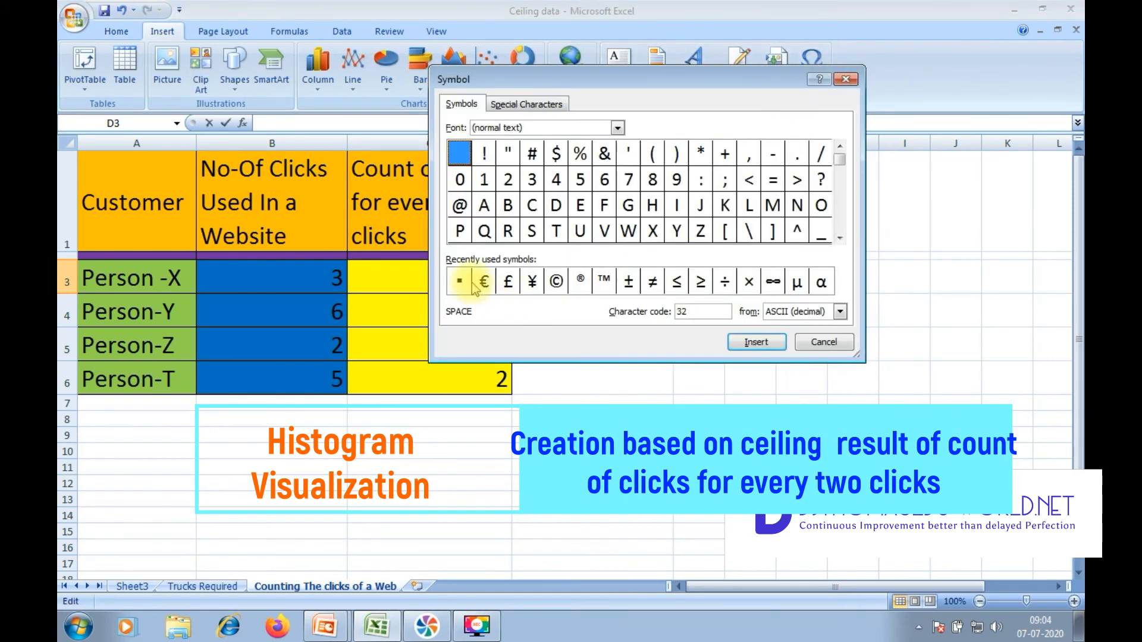
pyautogui.click(773, 347)
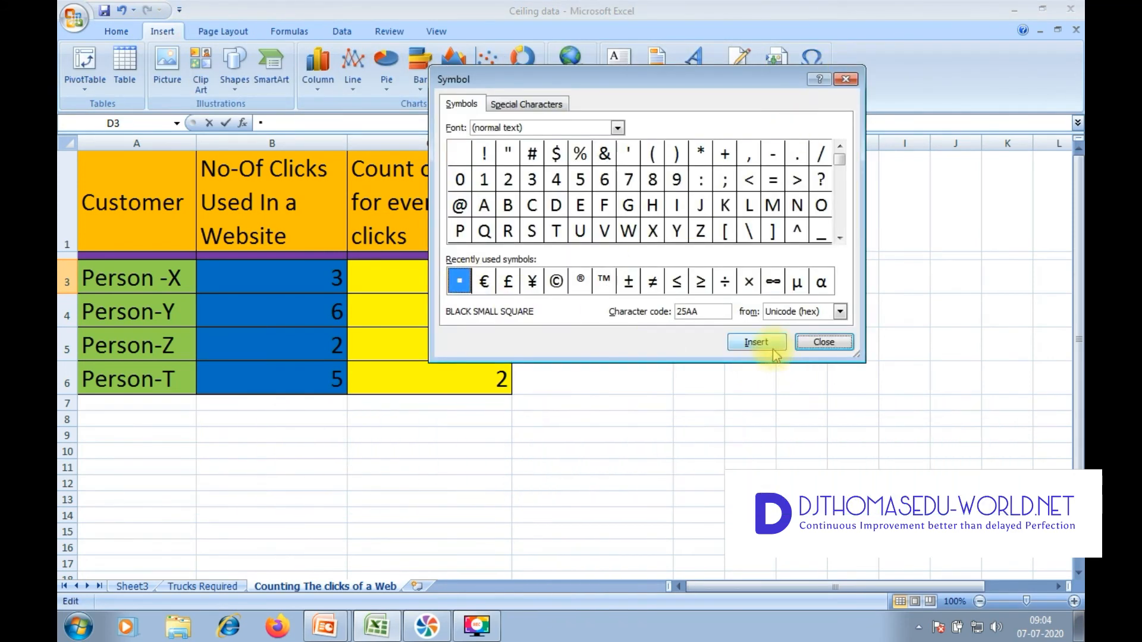
pyautogui.click(823, 342)
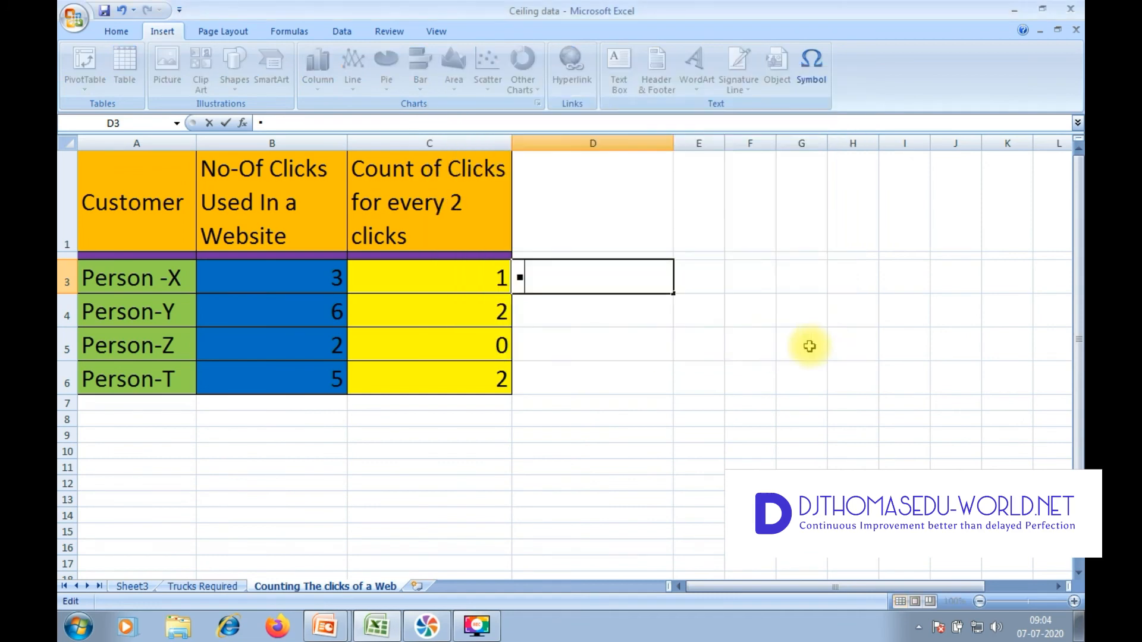
# Step: Enter the formula =REPT($D$3,C3) in E3 to repeat the square symbol by the click count, with the symbol reference absolute
pyautogui.click(711, 282)
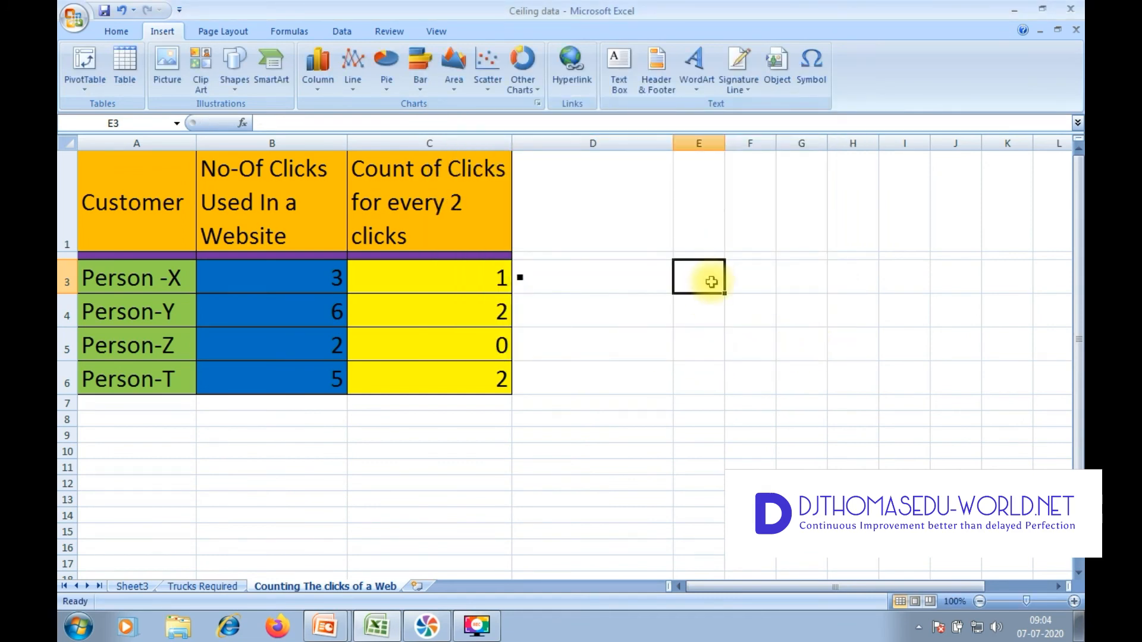
pyautogui.write('=r')
pyautogui.write('e')
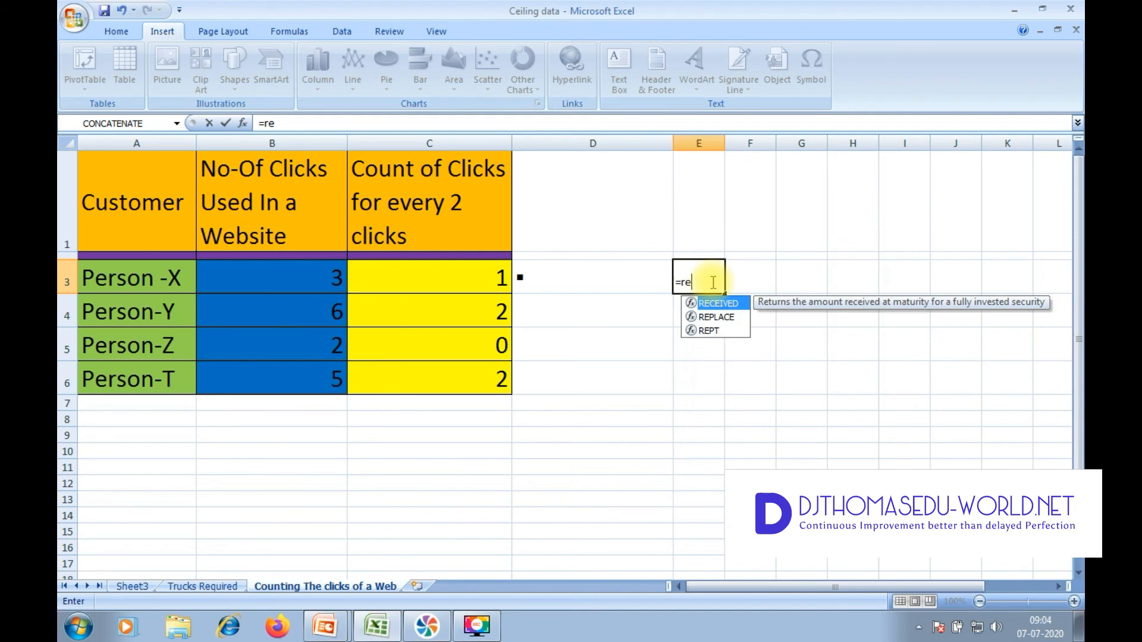
pyautogui.doubleClick(708, 331)
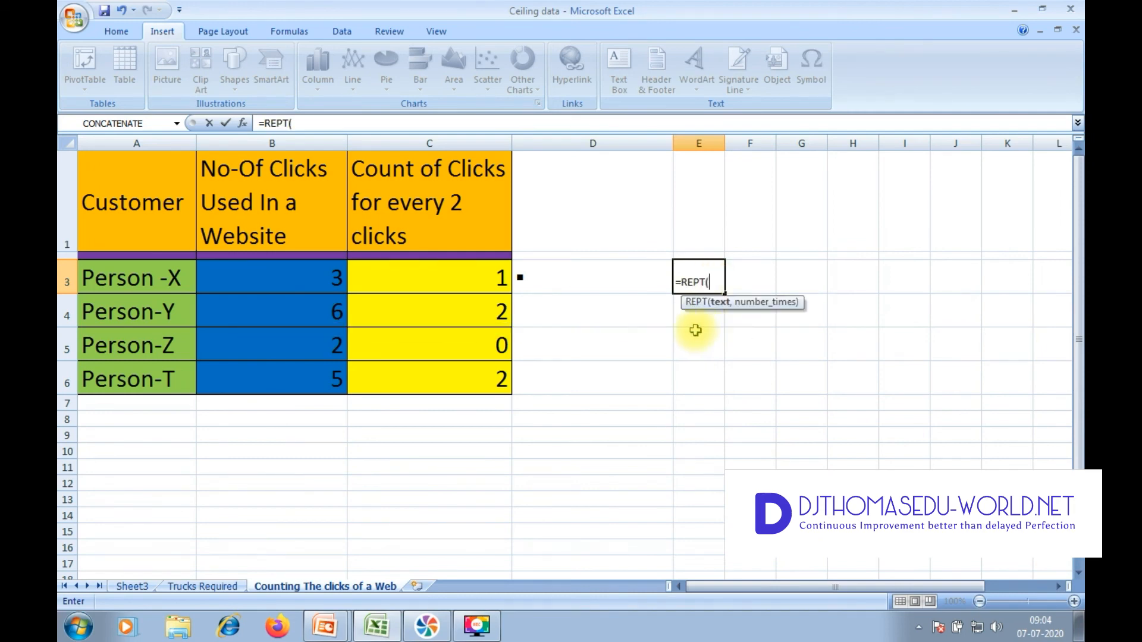
pyautogui.click(556, 275)
pyautogui.write(',')
pyautogui.click(460, 265)
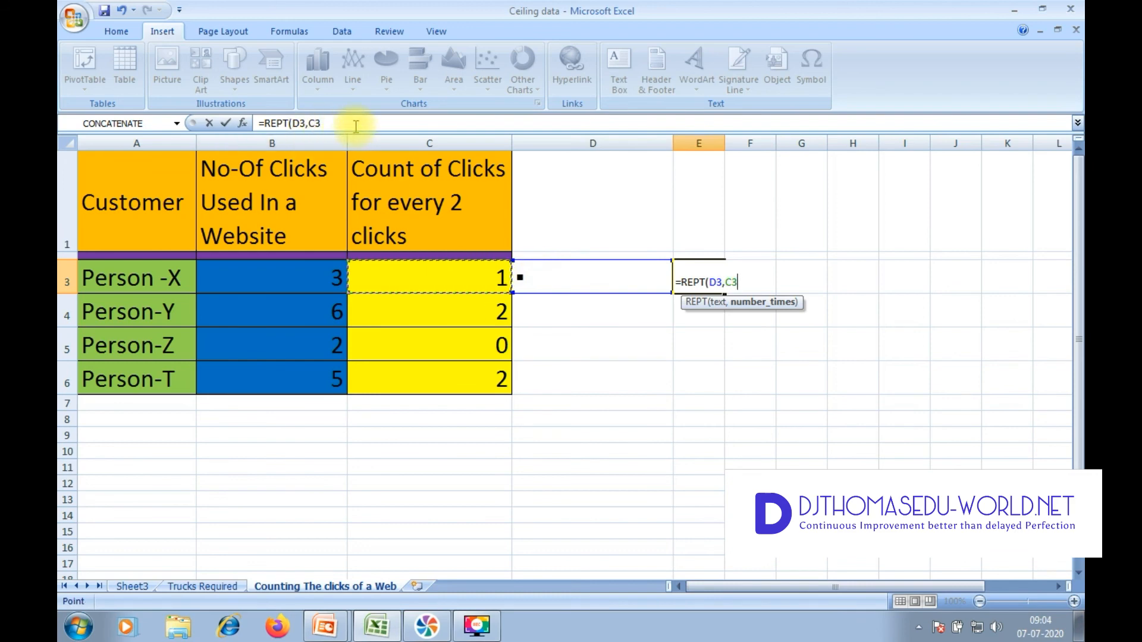
pyautogui.write(')')
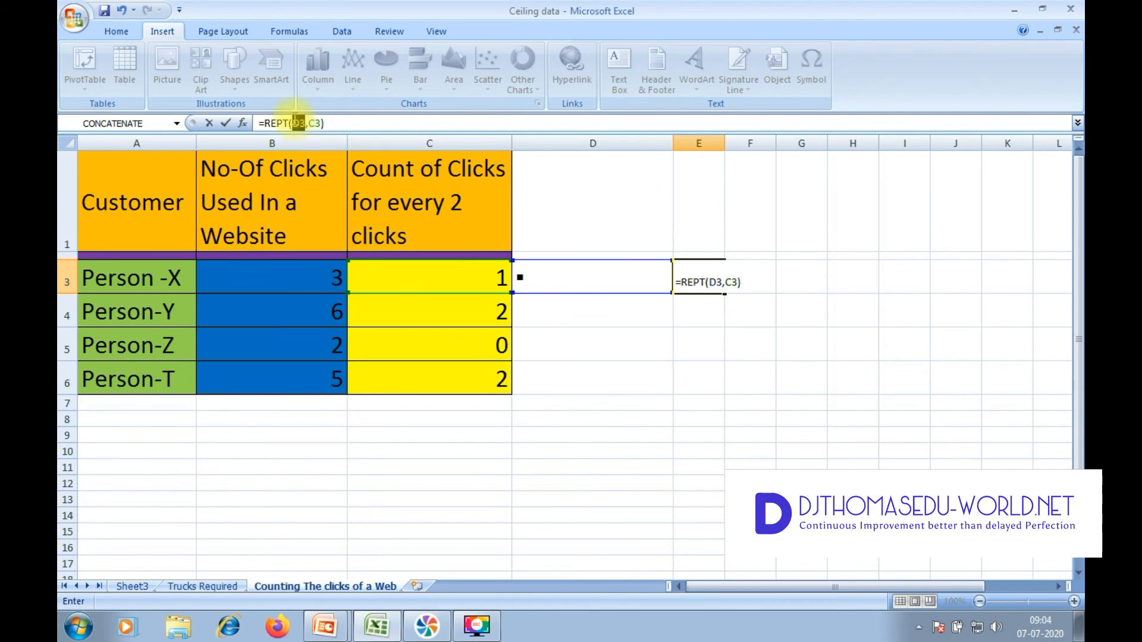
pyautogui.doubleClick(296, 123)
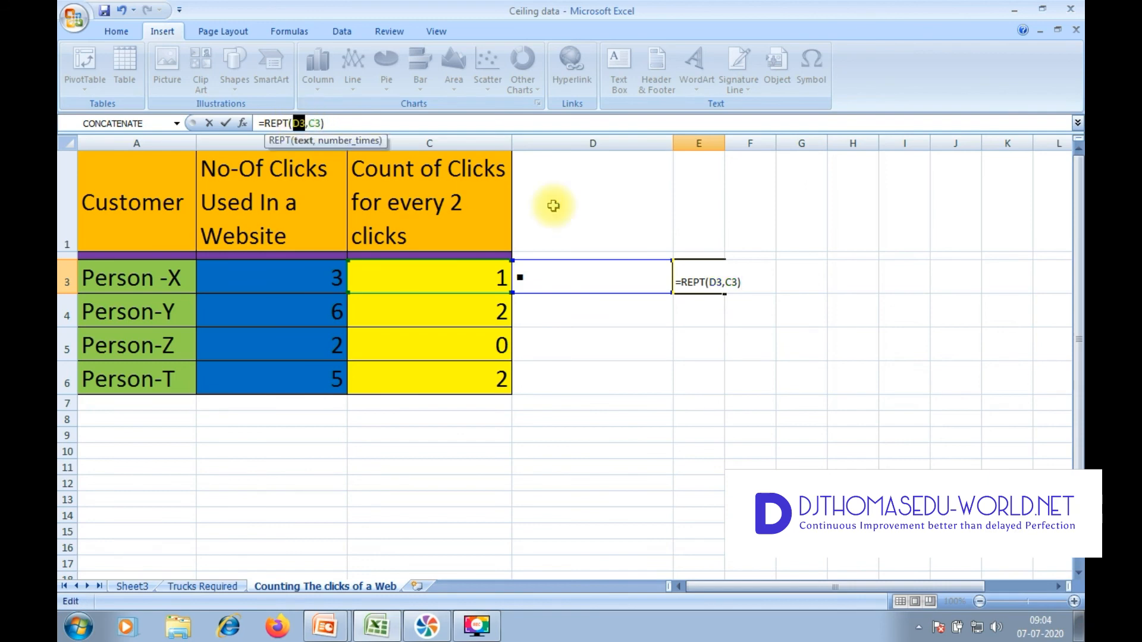
pyautogui.press('F4')
pyautogui.press('Return')
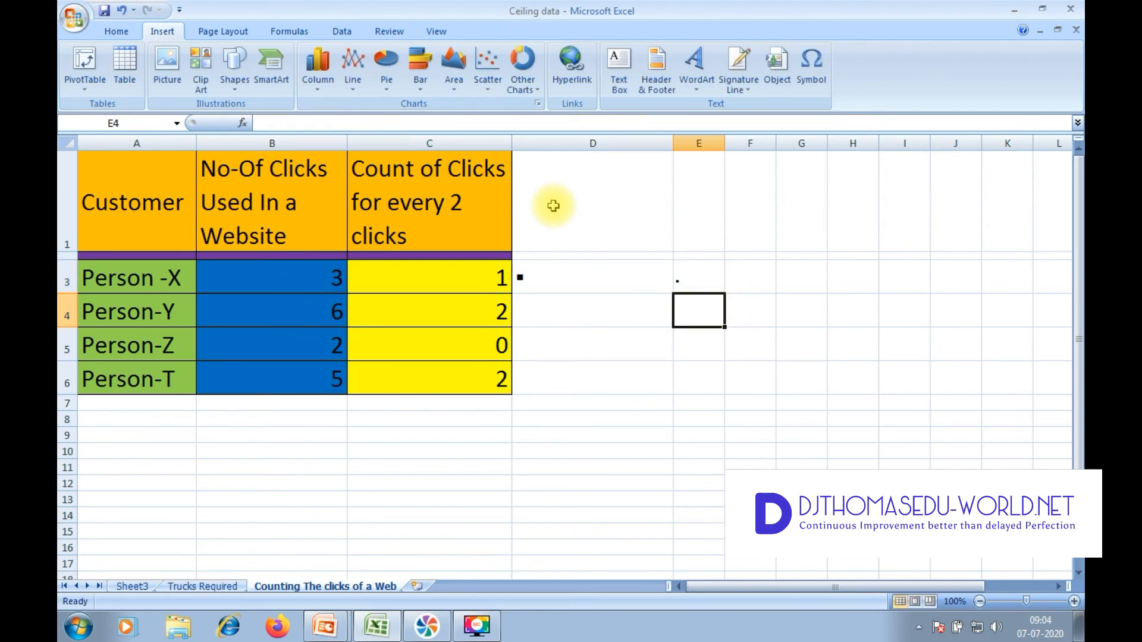
# Step: Fill the REPT formula from E3 down through E6 and widen column E
pyautogui.click(706, 277)
pyautogui.moveTo(728, 293); pyautogui.dragTo(723, 392)
pyautogui.click(703, 286)
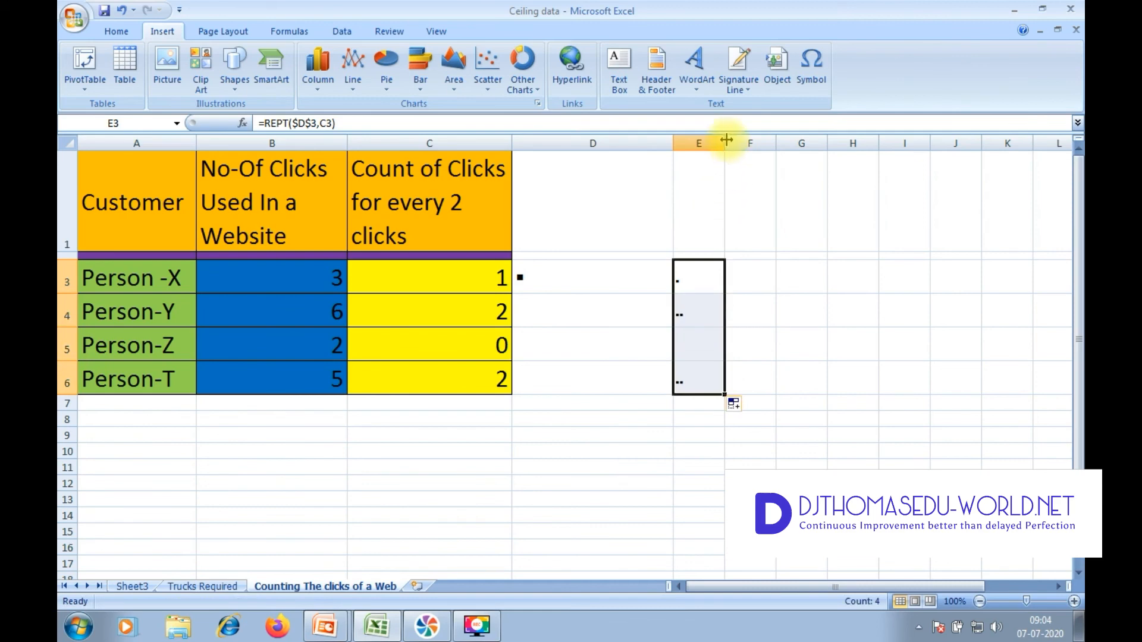
pyautogui.moveTo(727, 139); pyautogui.dragTo(854, 143)
# Step: Set the font size of the repeated squares in E3:E6 to 24
pyautogui.click(116, 31)
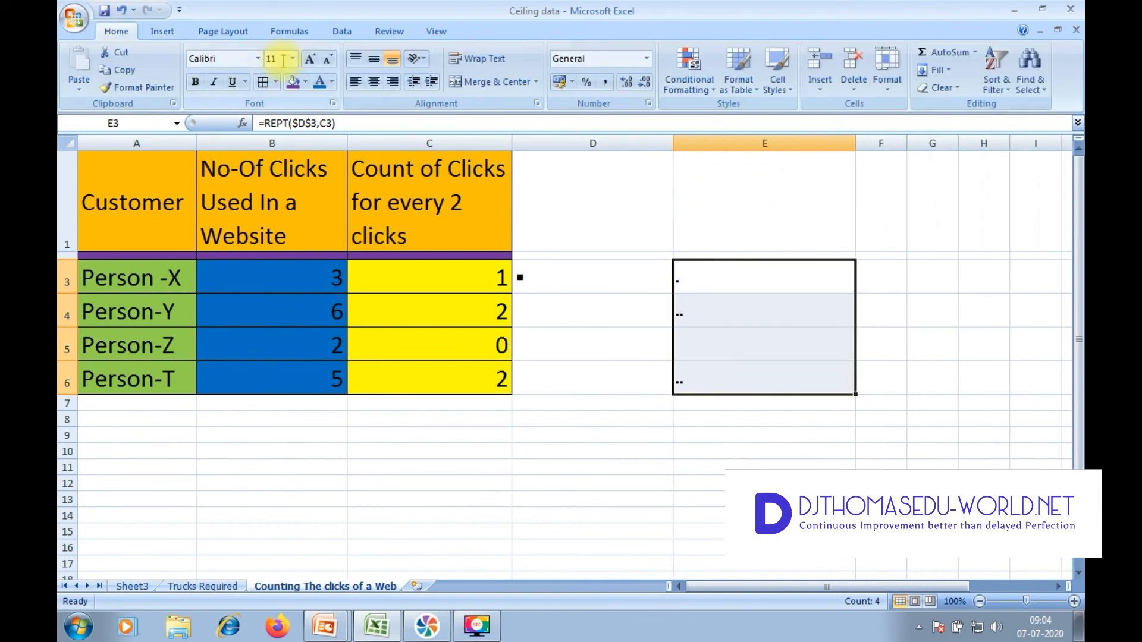
pyautogui.click(292, 58)
pyautogui.click(282, 216)
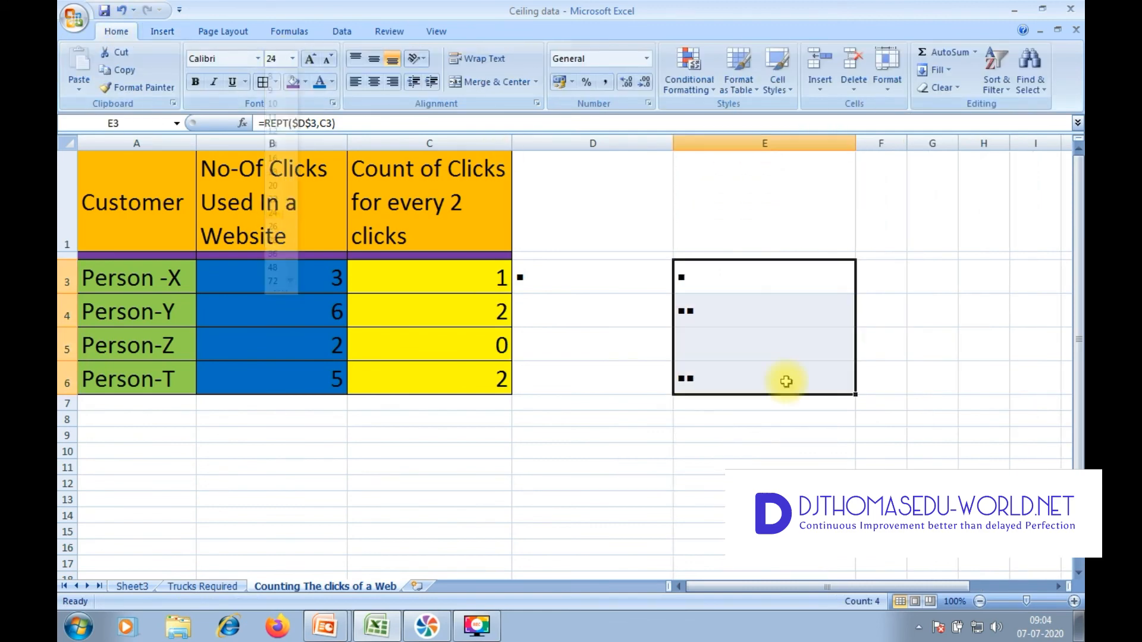
pyautogui.click(807, 426)
pyautogui.moveTo(762, 276); pyautogui.dragTo(750, 357)
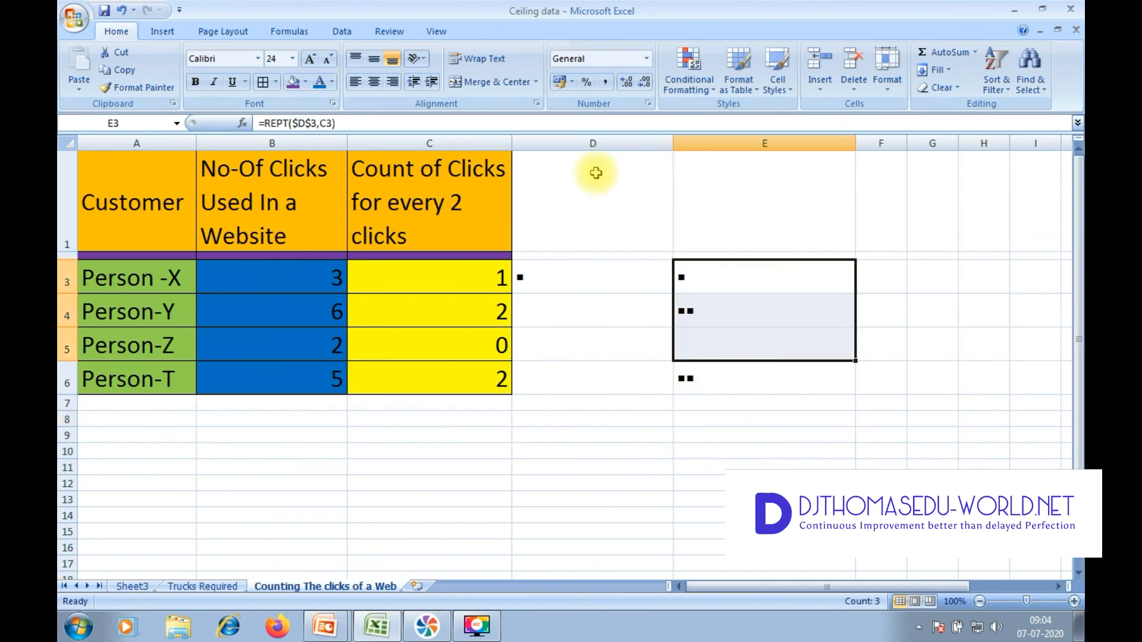
# Step: Hide column D, which holds the source square, and compare the squares in E3:E6 with the counts in C3:C6
pyautogui.click(601, 141)
pyautogui.rightClick(601, 141)
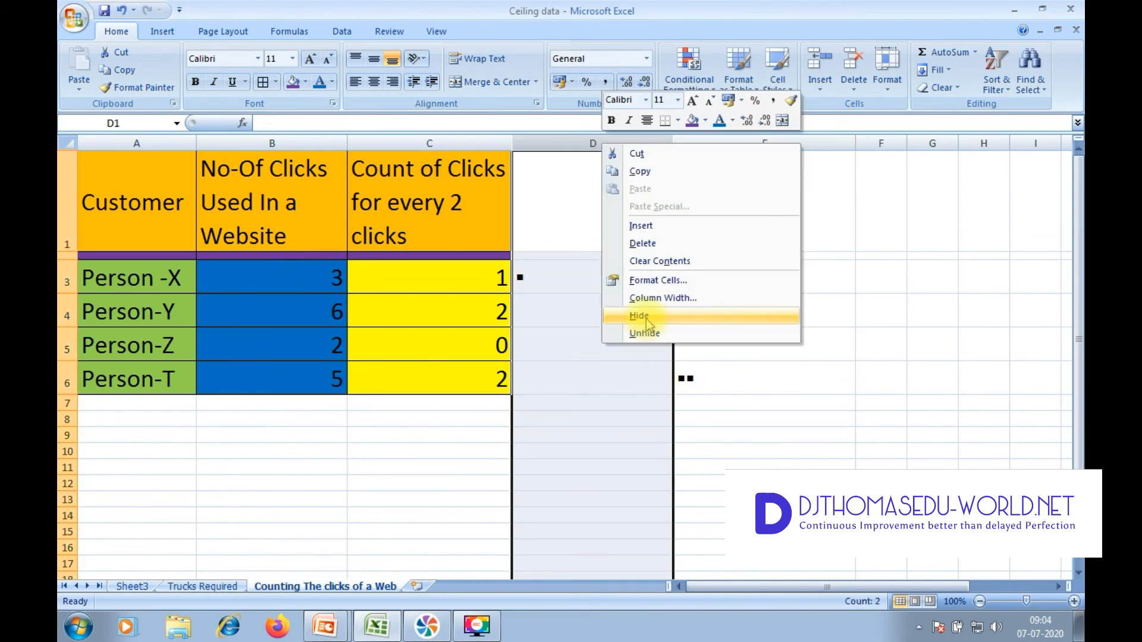
pyautogui.click(618, 310)
pyautogui.moveTo(581, 275); pyautogui.dragTo(586, 376)
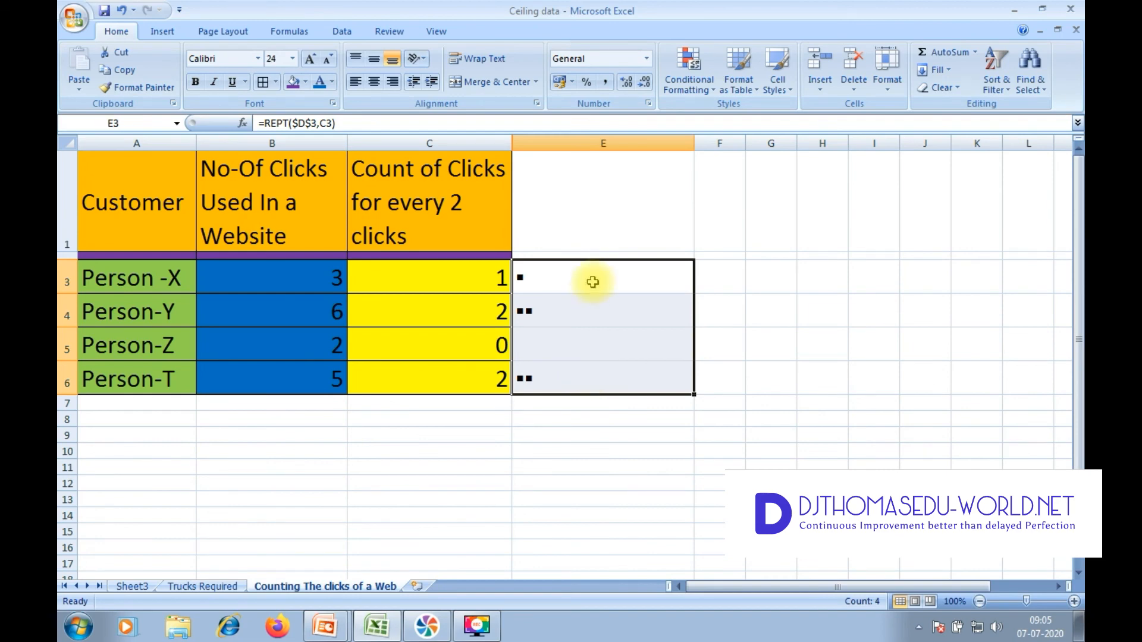
pyautogui.moveTo(472, 280); pyautogui.dragTo(457, 372)
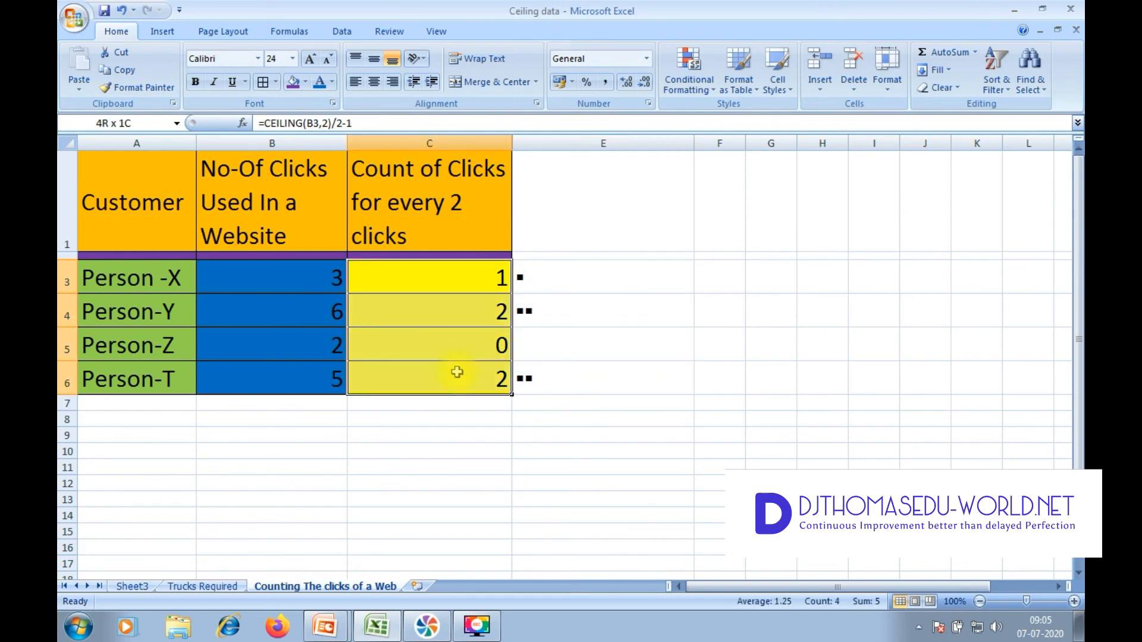